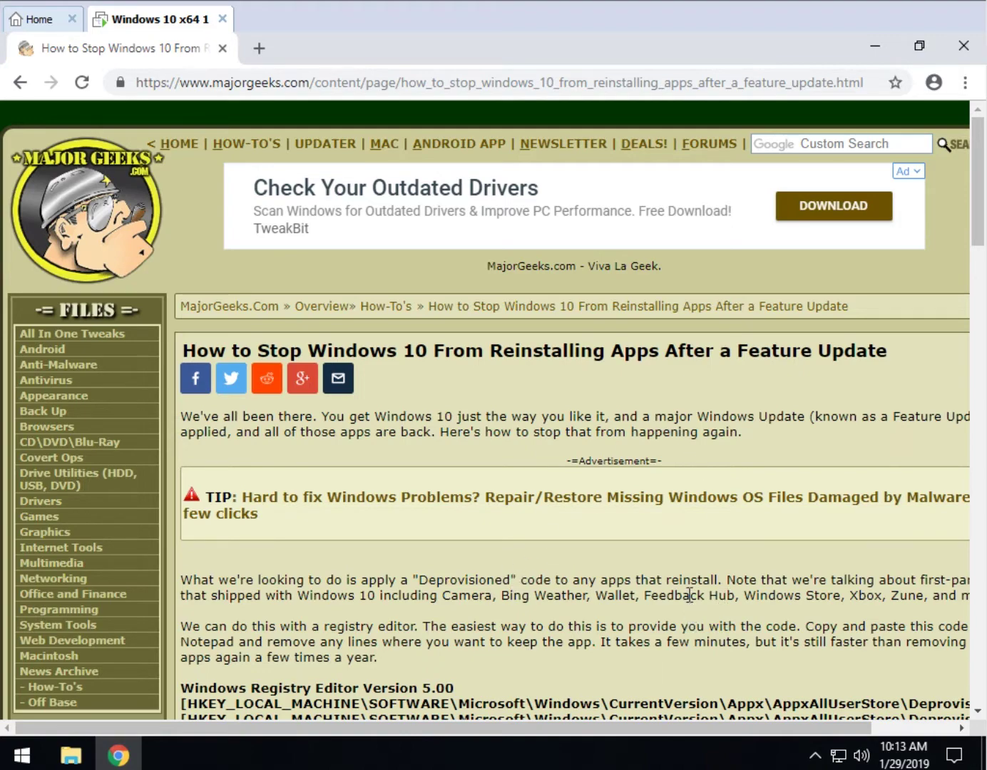
- Scroll the MajorGeeks article down to the code block starting 'Windows Registry Editor Version 5.00'
scroll(698, 534, down, 1)
scroll(697, 534, up, 1)
scroll(698, 533, down, 3)
scroll(698, 534, down, 2)
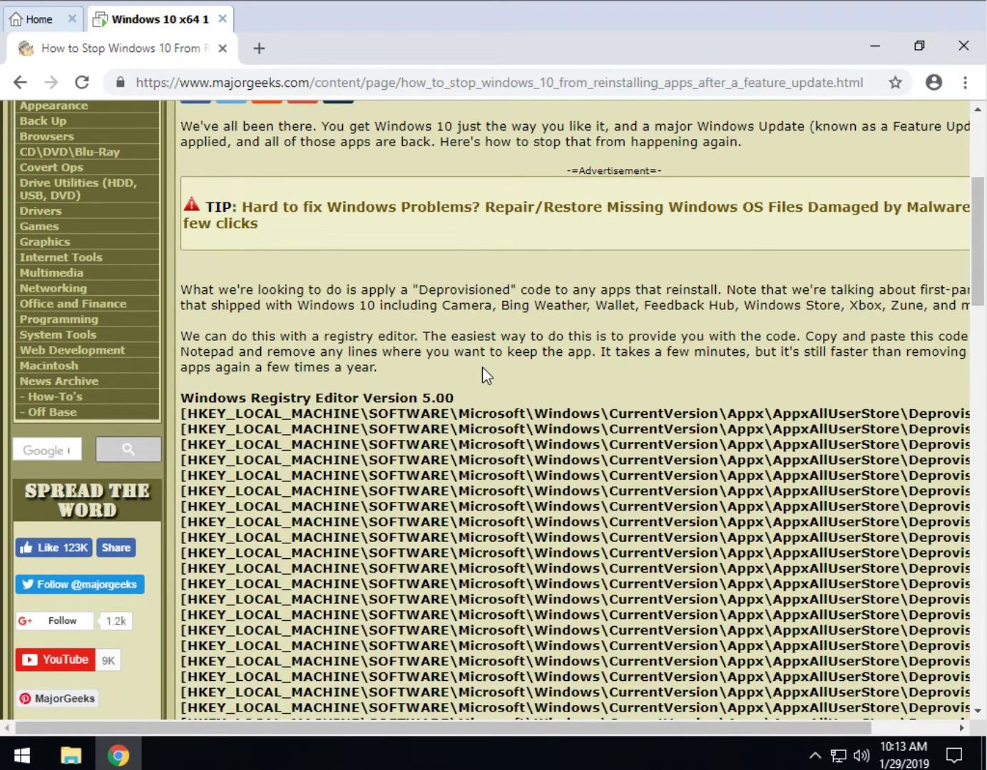
scroll(481, 367, down, 4)
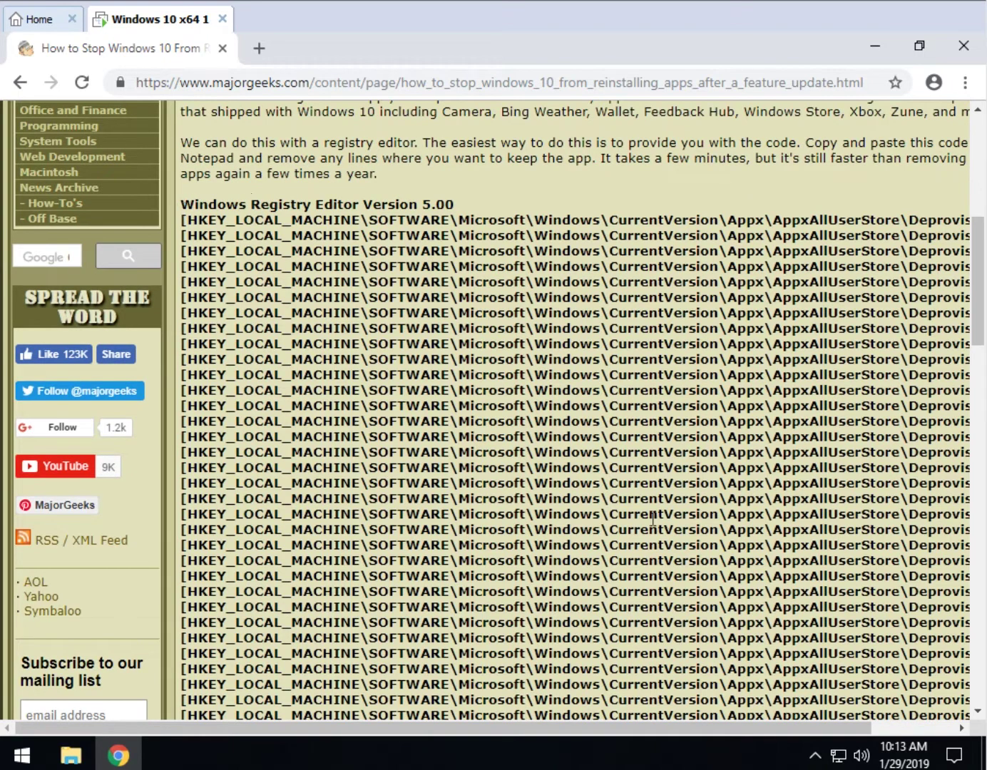
- Select the registry code from the header to the ZuneVideo entry and copy it
drag(238, 728, 168, 741)
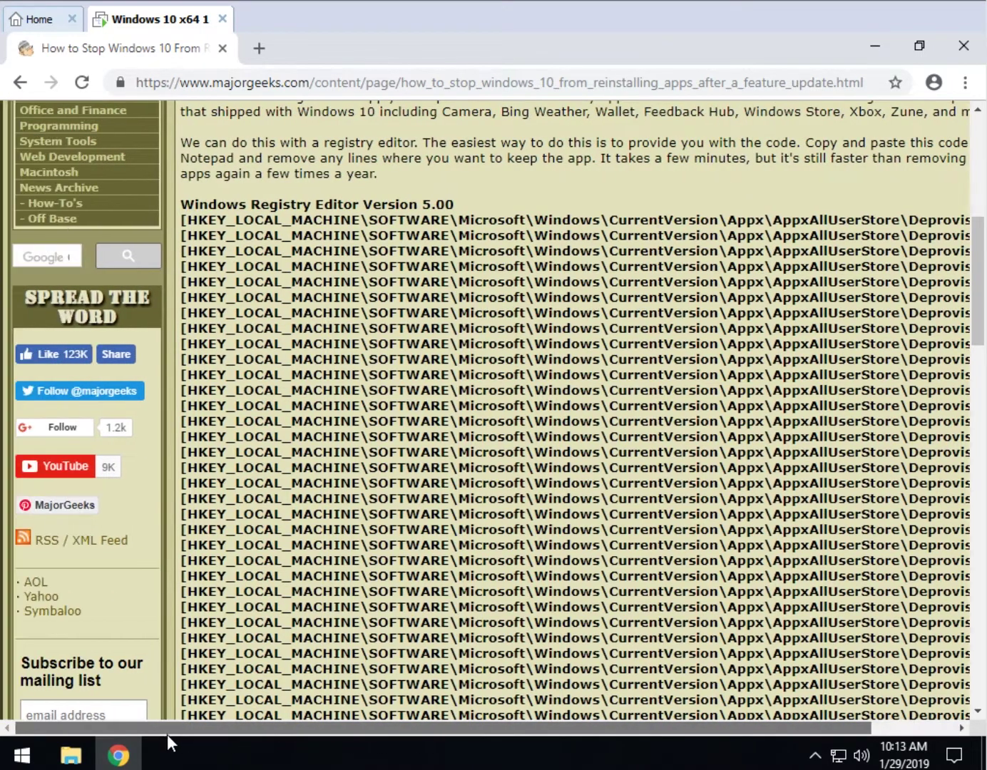
triple_click(179, 199)
drag(180, 199, 830, 495)
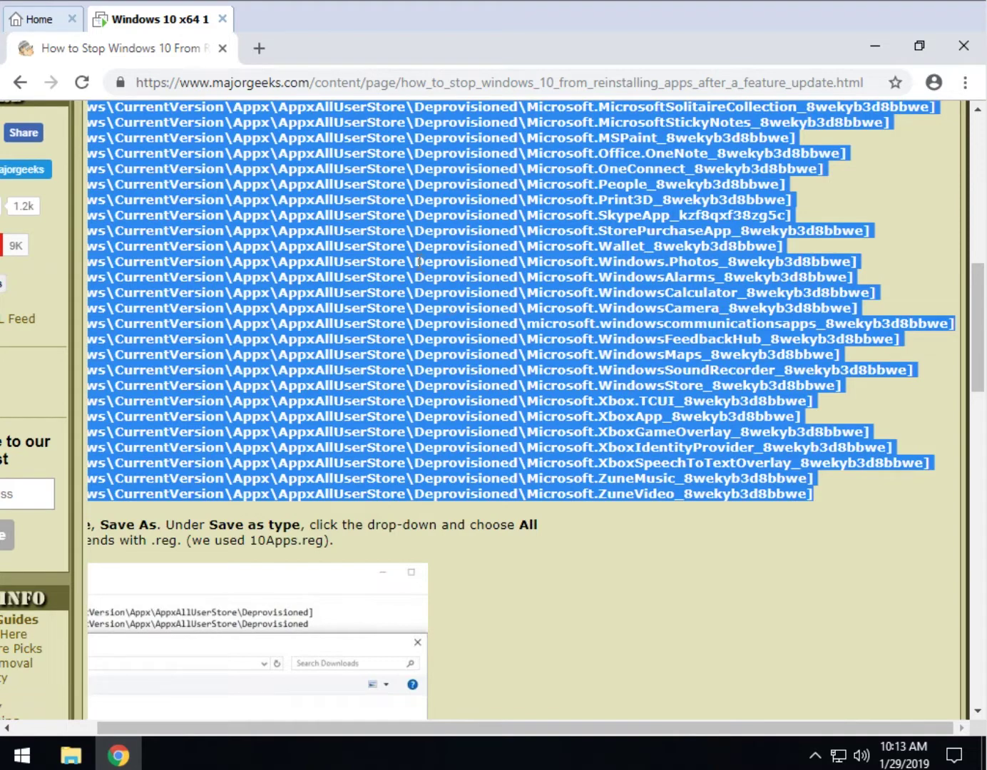
right_click(437, 276)
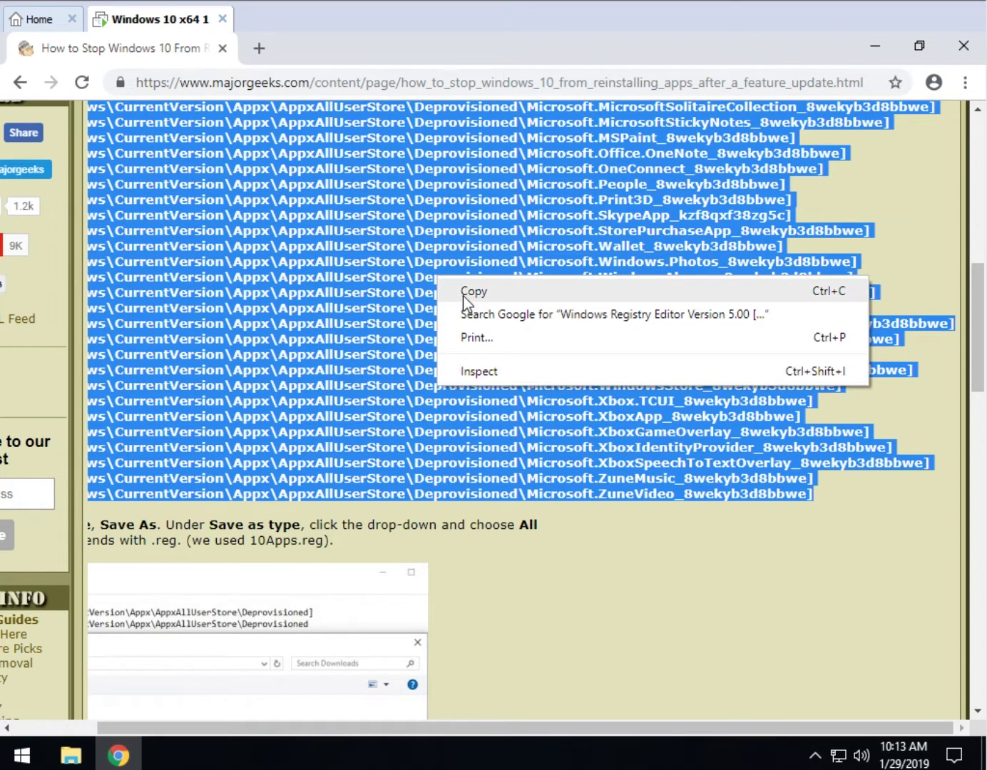
click(468, 290)
drag(333, 729, 207, 703)
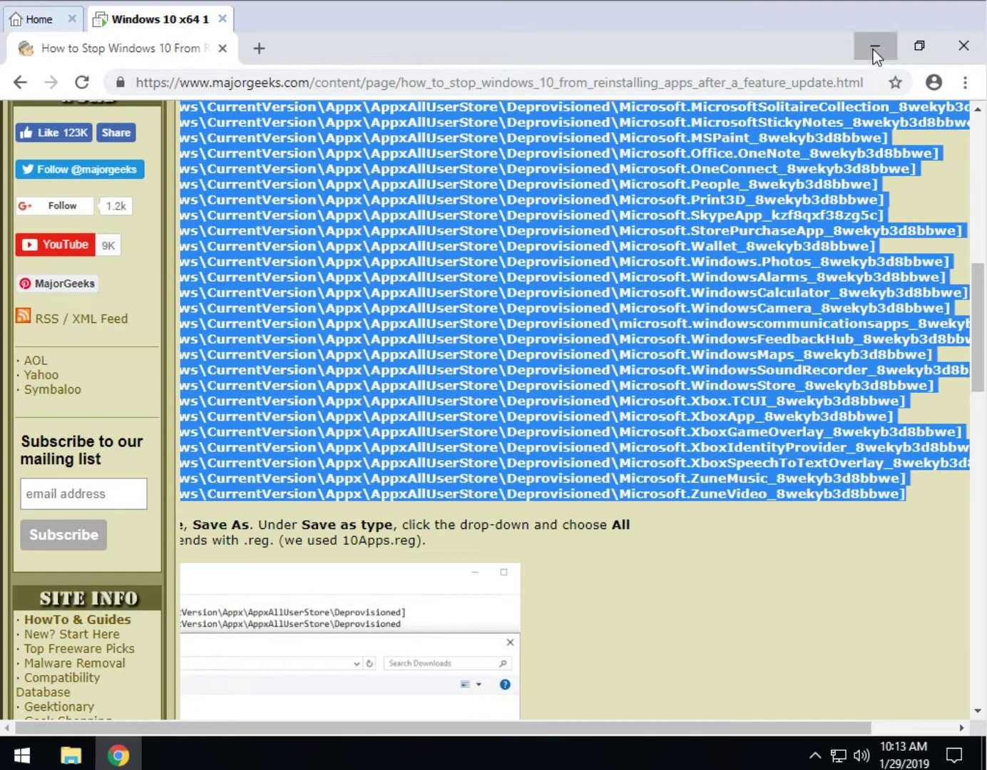
- Minimize Chrome and launch Notepad from Windows Accessories, maximized
click(875, 47)
click(23, 754)
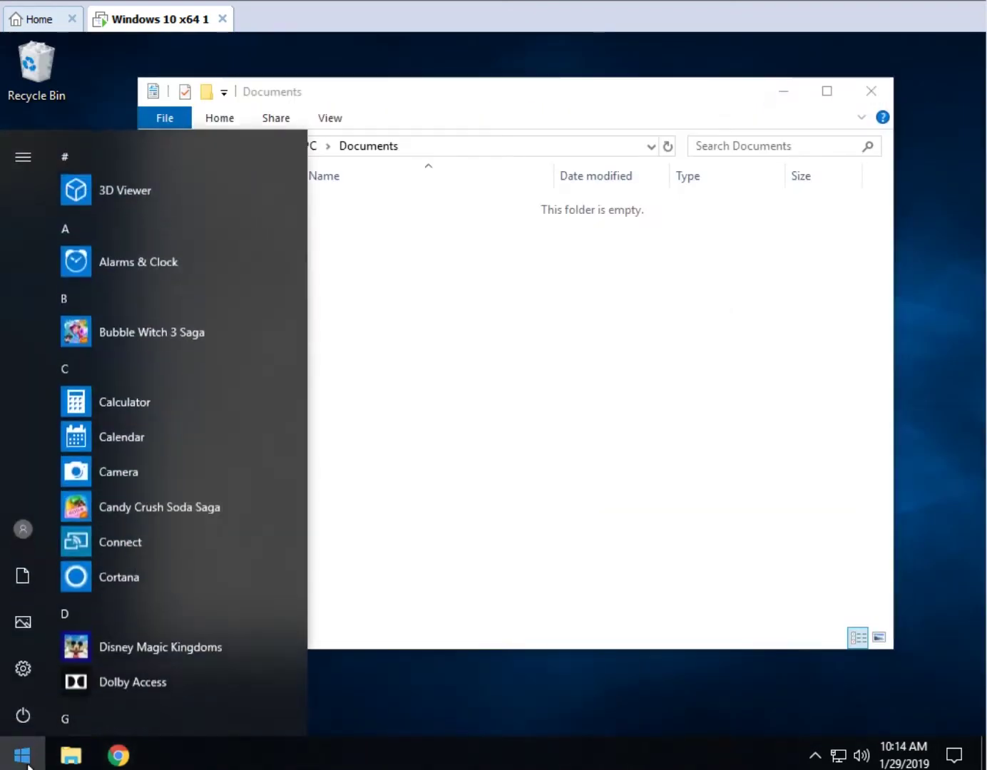
scroll(129, 579, down, 15)
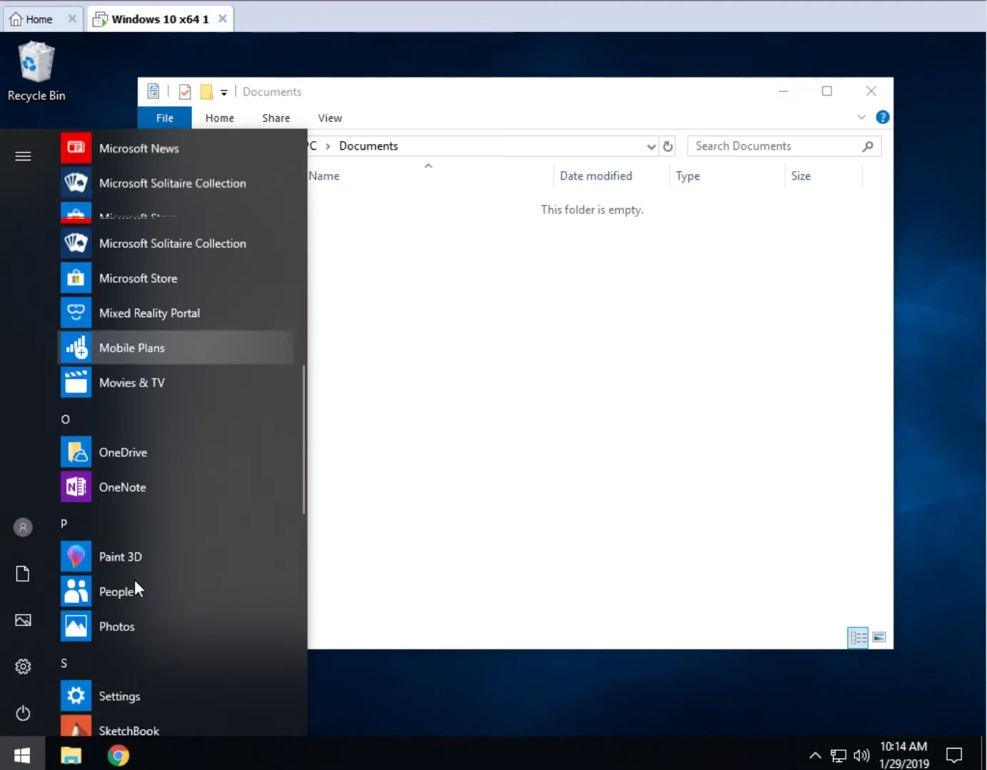
scroll(135, 579, down, 3)
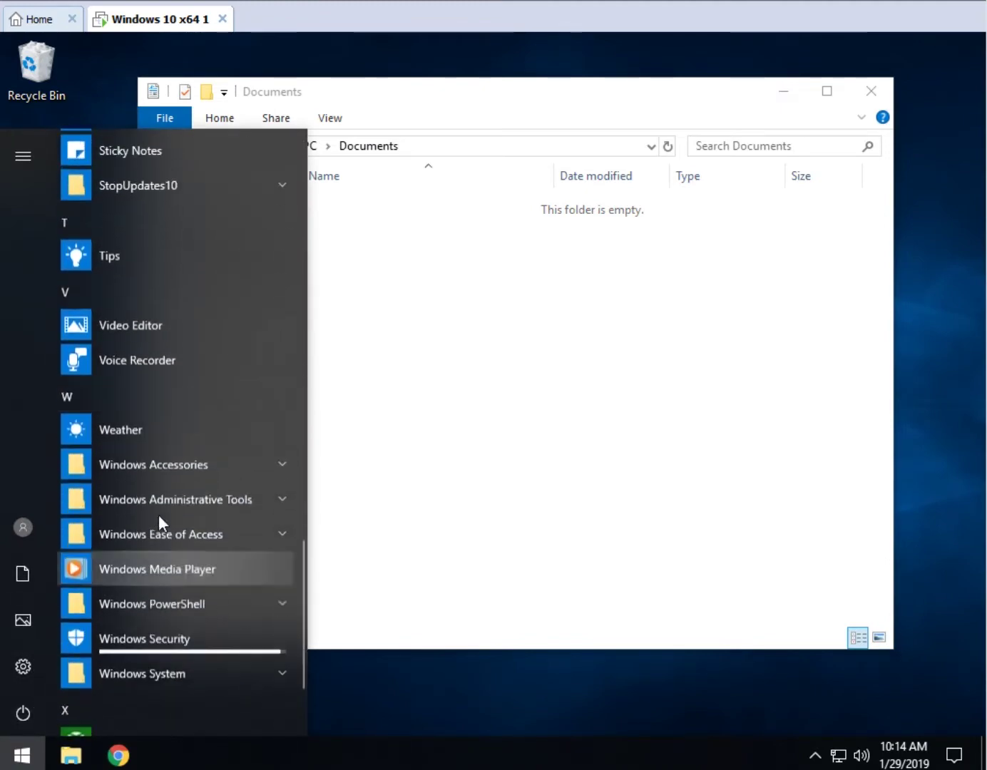
click(195, 464)
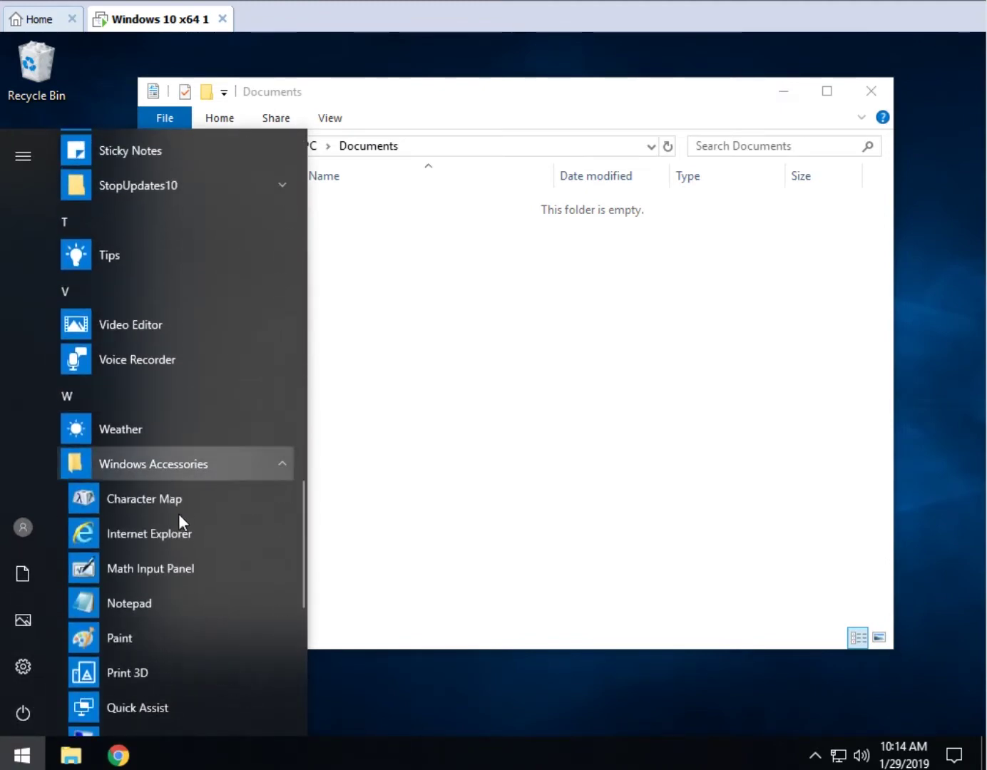
click(154, 603)
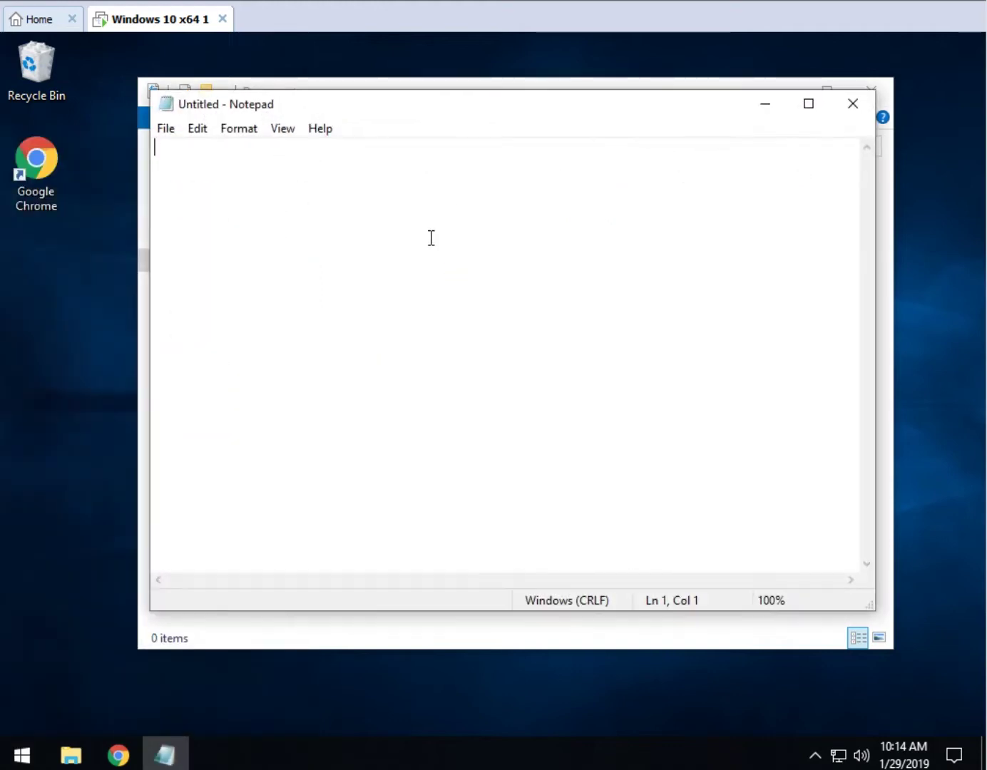
click(808, 112)
- Paste the copied registry code, 34 lines ending with ZuneVideo, into the untitled document
key(ctrl+v)
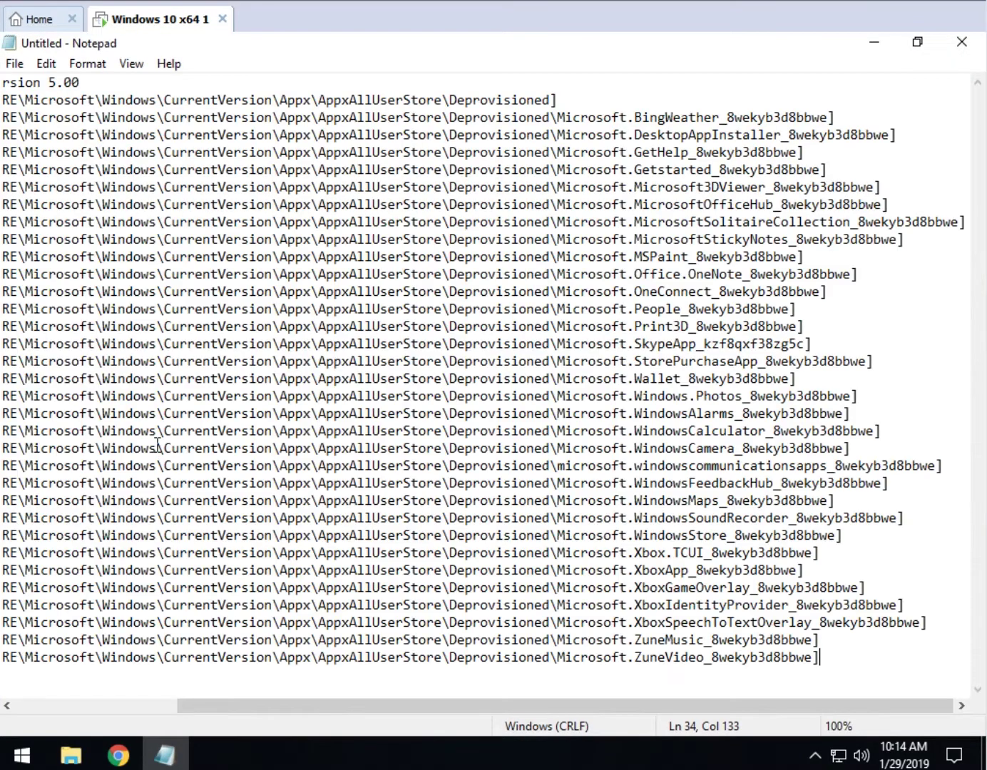
drag(216, 709, 286, 713)
scroll(715, 396, left, 3)
- Delete the WindowsStore line and its leftover empty line
scroll(585, 522, right, 3)
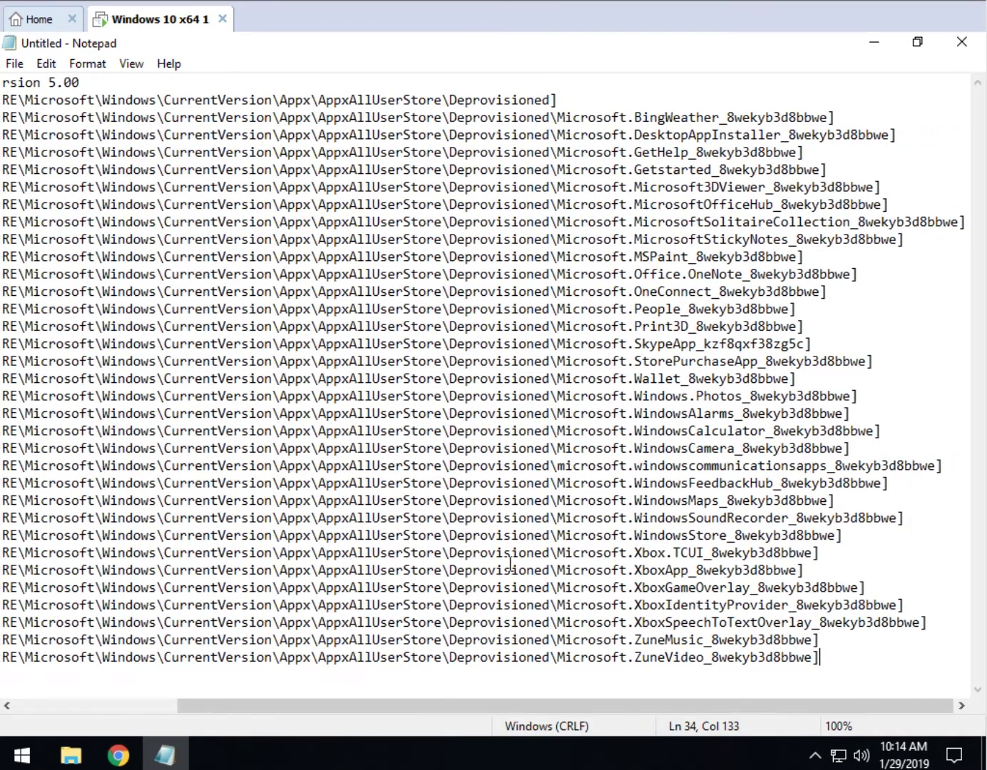
click(770, 540)
drag(858, 534, 5, 535)
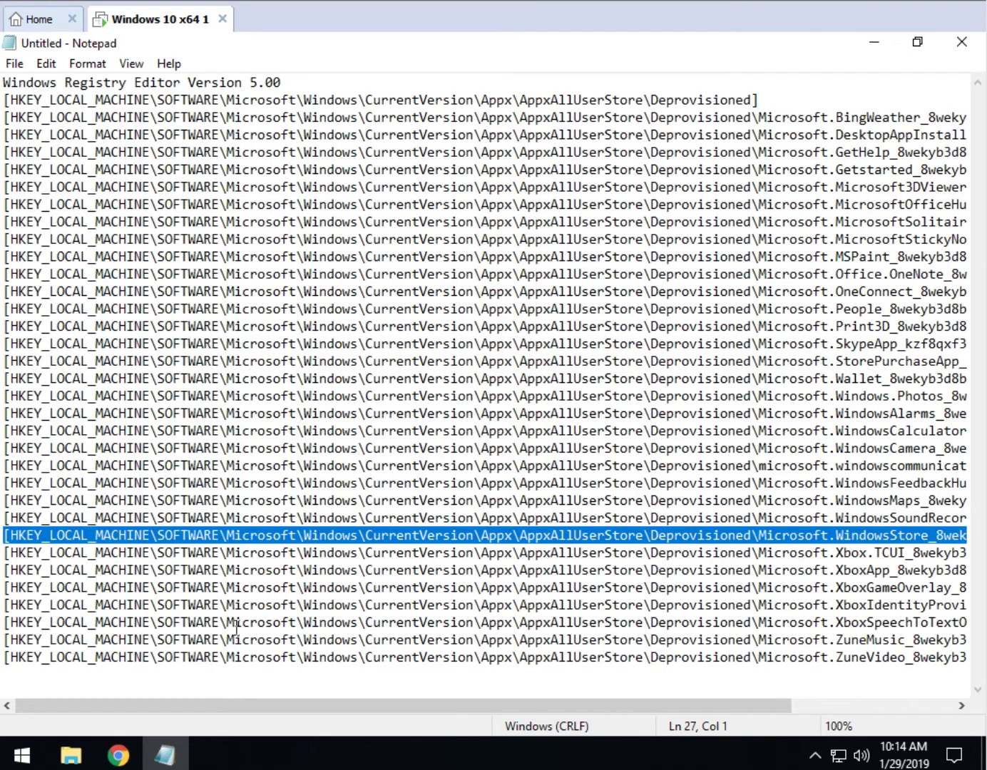
key(Delete)
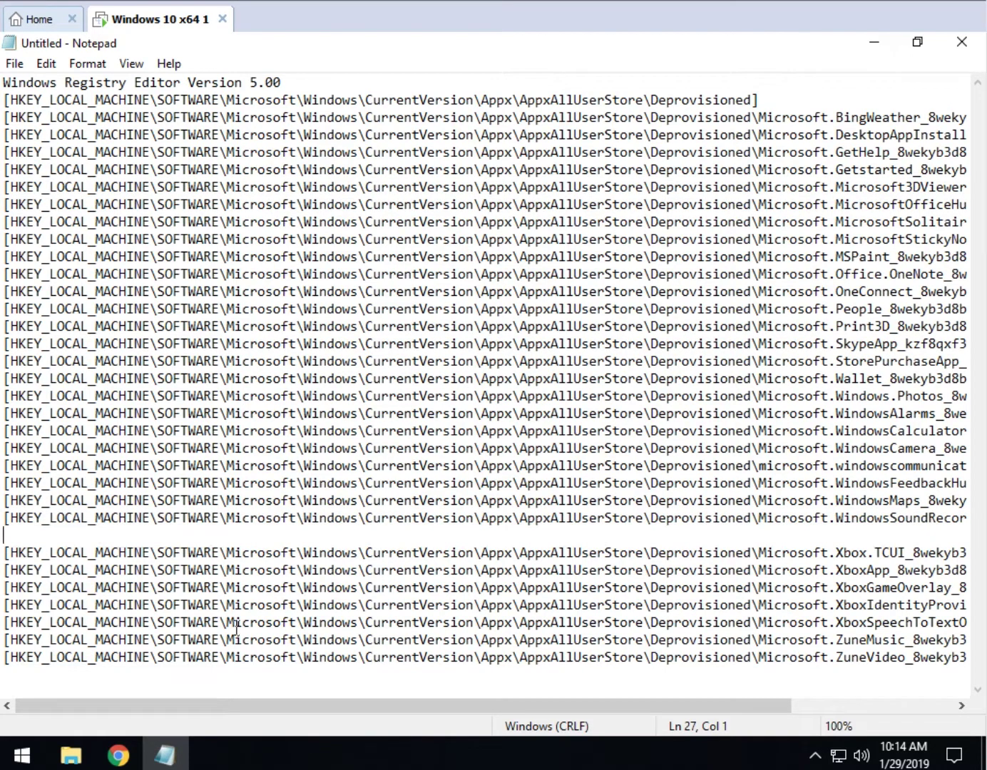
key(Delete)
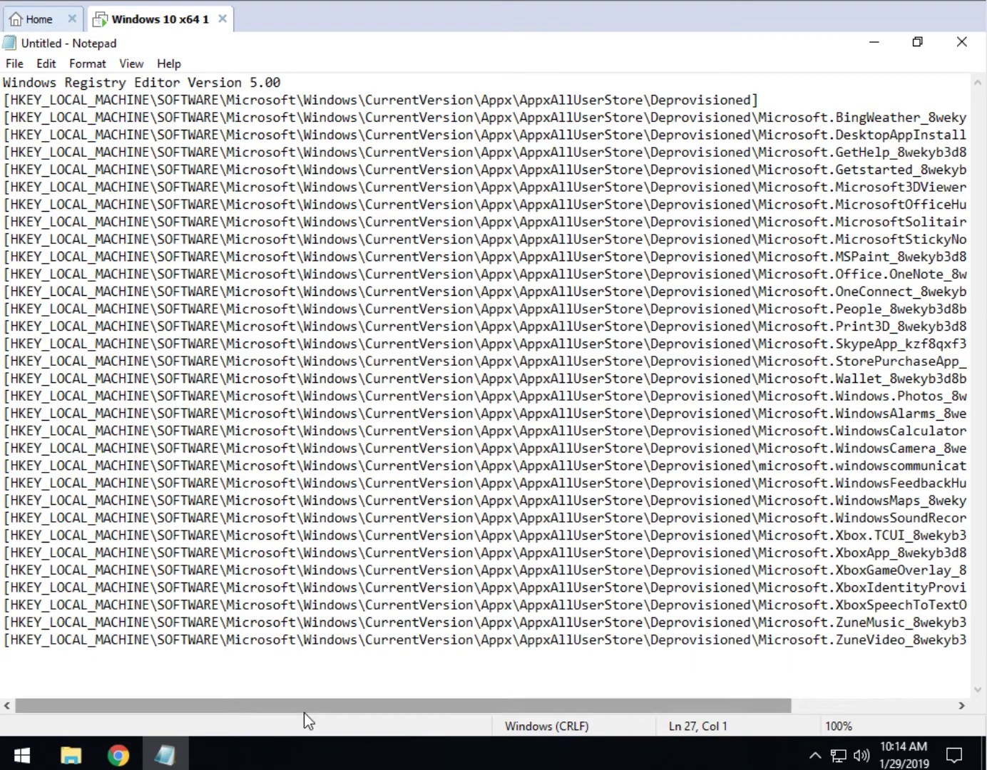
- Delete the WindowsCalculator line from the registry code
drag(317, 710, 665, 711)
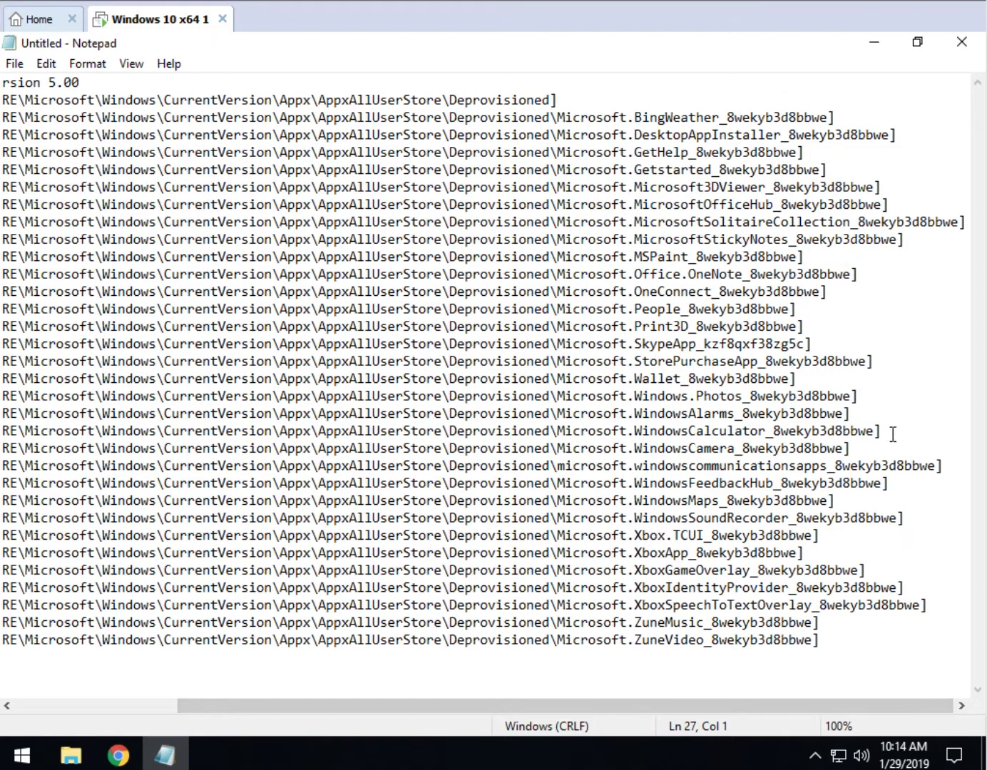
drag(891, 432, 657, 431)
drag(363, 431, 3, 433)
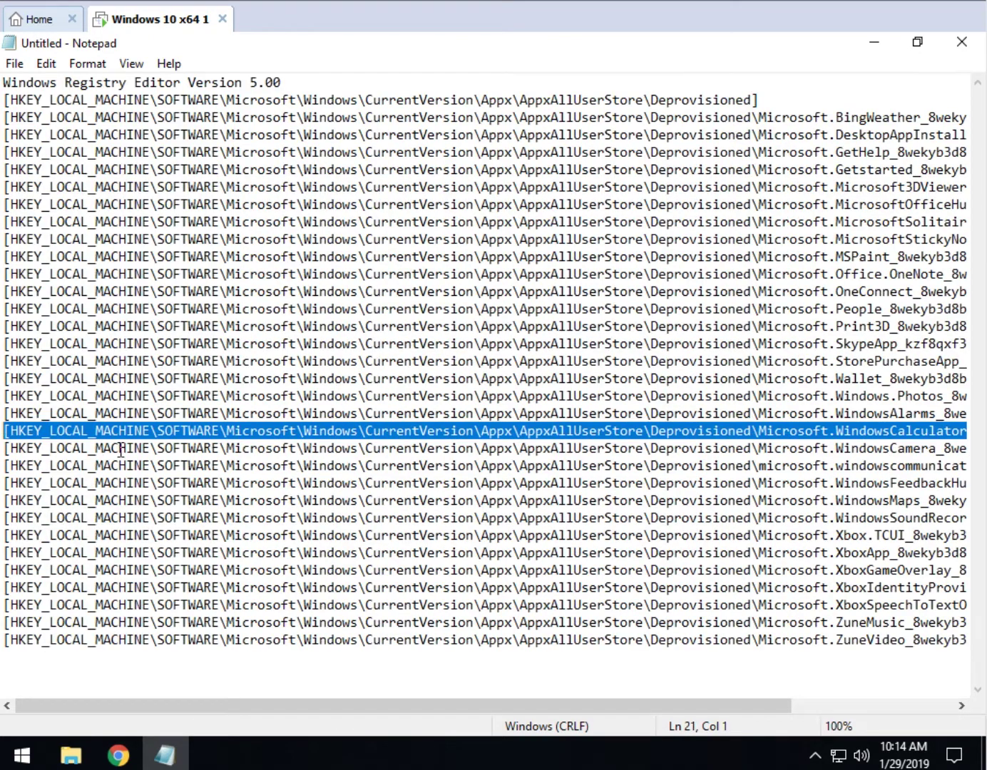
key(Delete)
key(Delete)
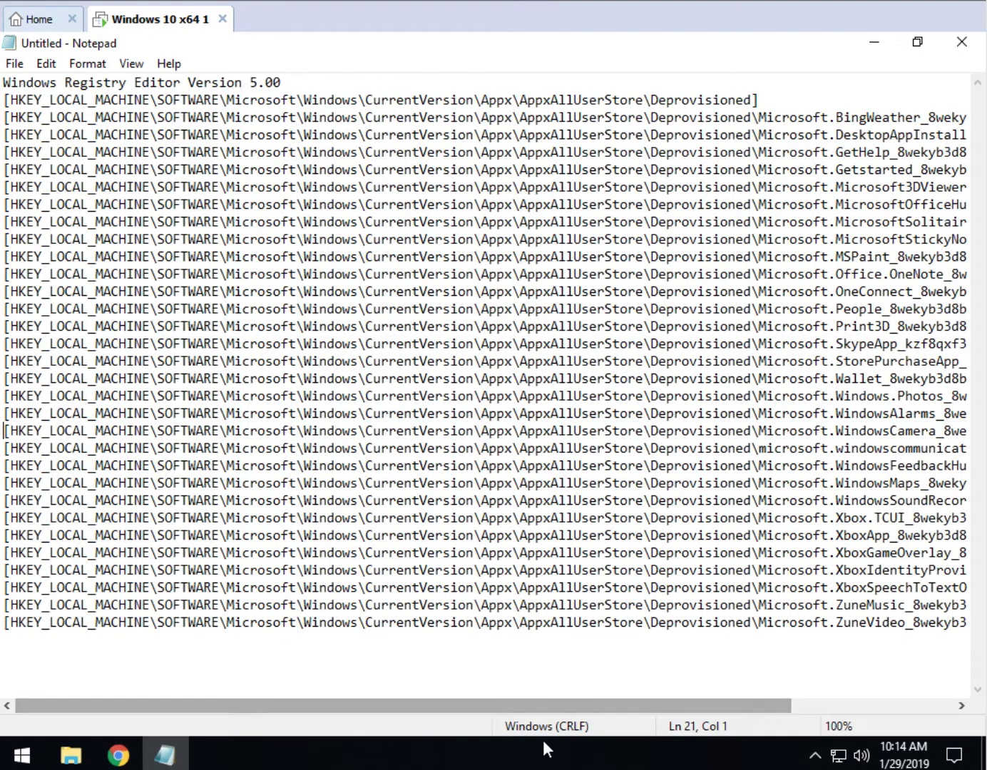
drag(531, 705, 839, 730)
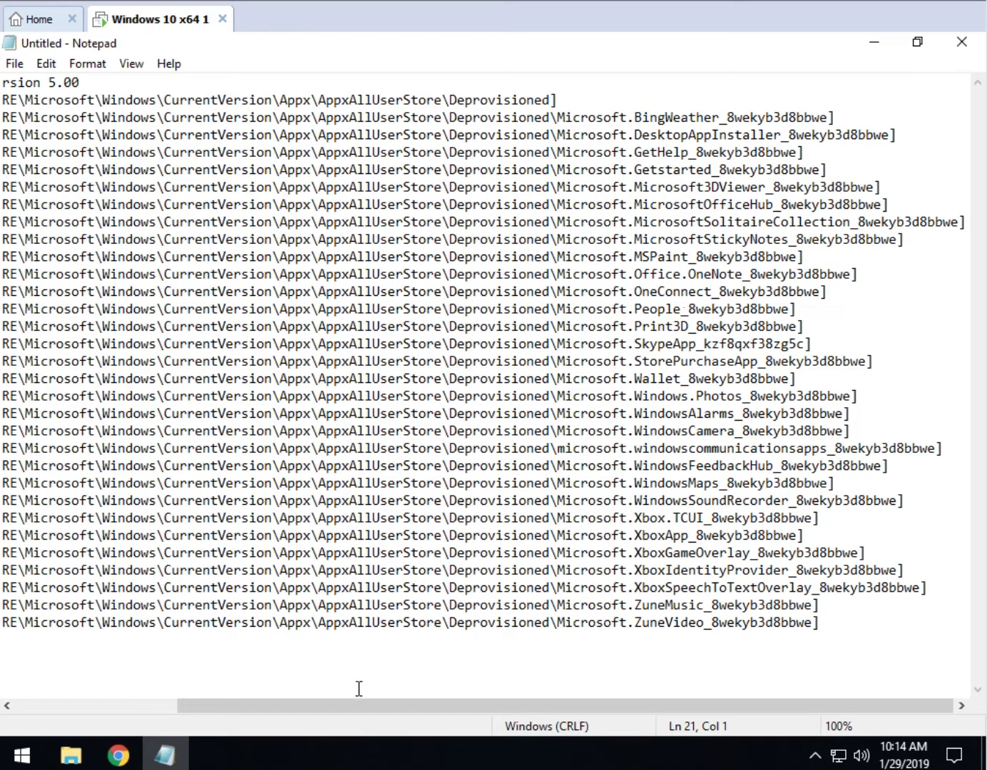
mouse_move(330, 711)
mouse_down()
mouse_move(119, 710)
mouse_move(758, 713)
mouse_move(317, 691)
mouse_up()
drag(193, 707, 13, 695)
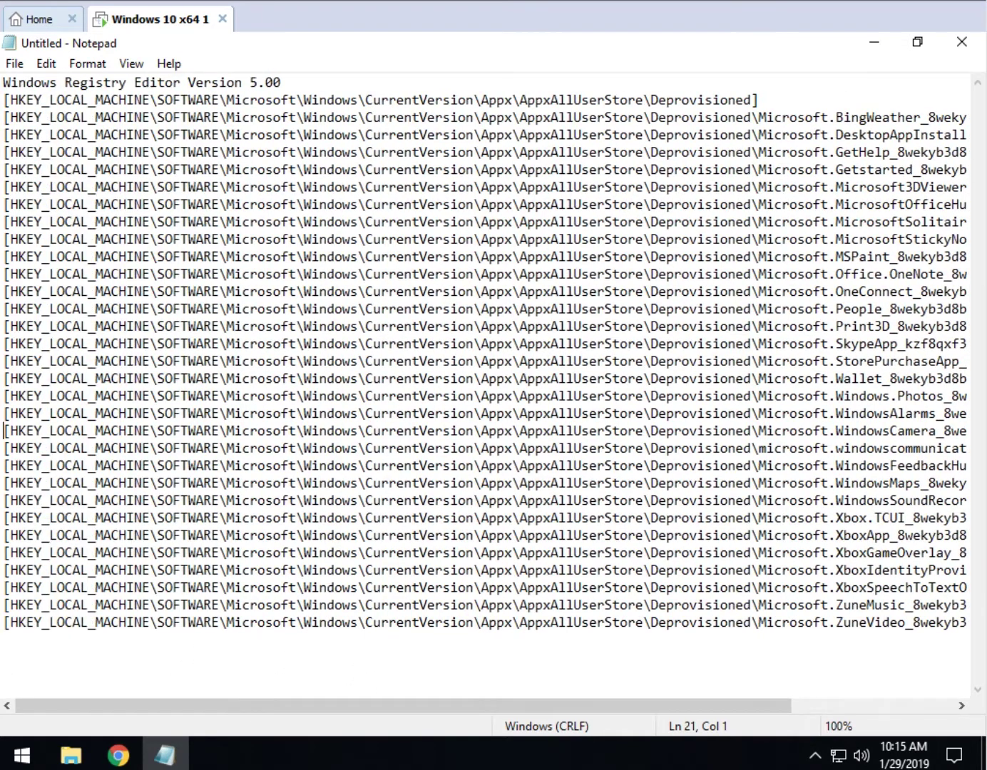
- Save the document to the Desktop as win10apps.reg with file type All Files
click(16, 64)
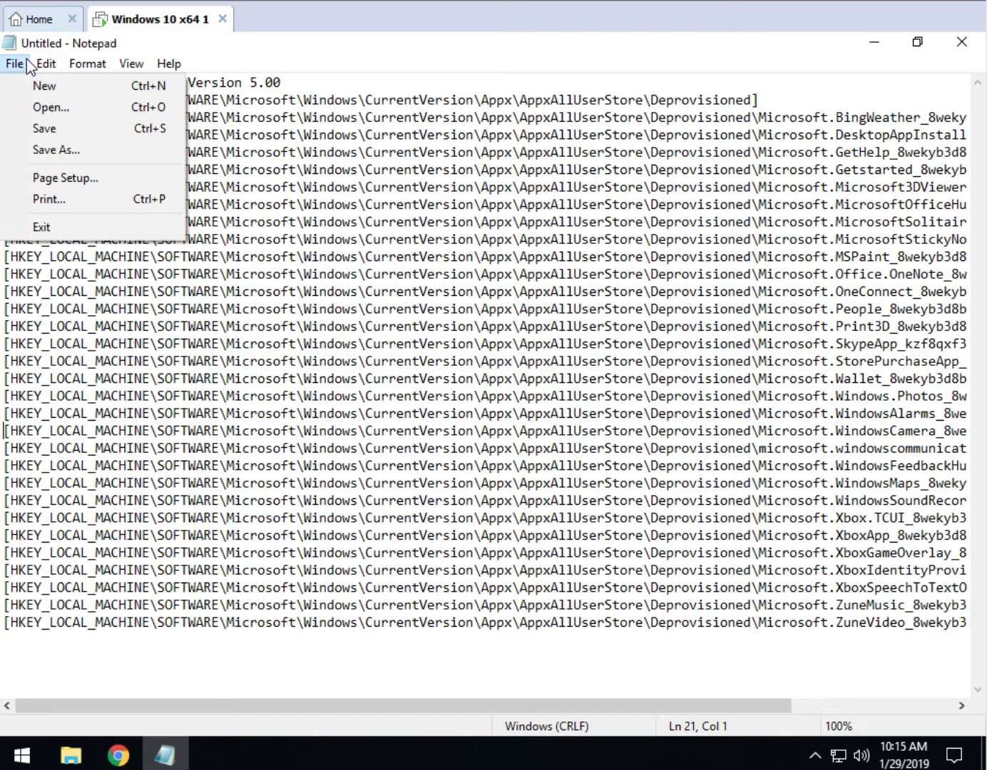
mouse_move(45, 63)
mouse_move(14, 63)
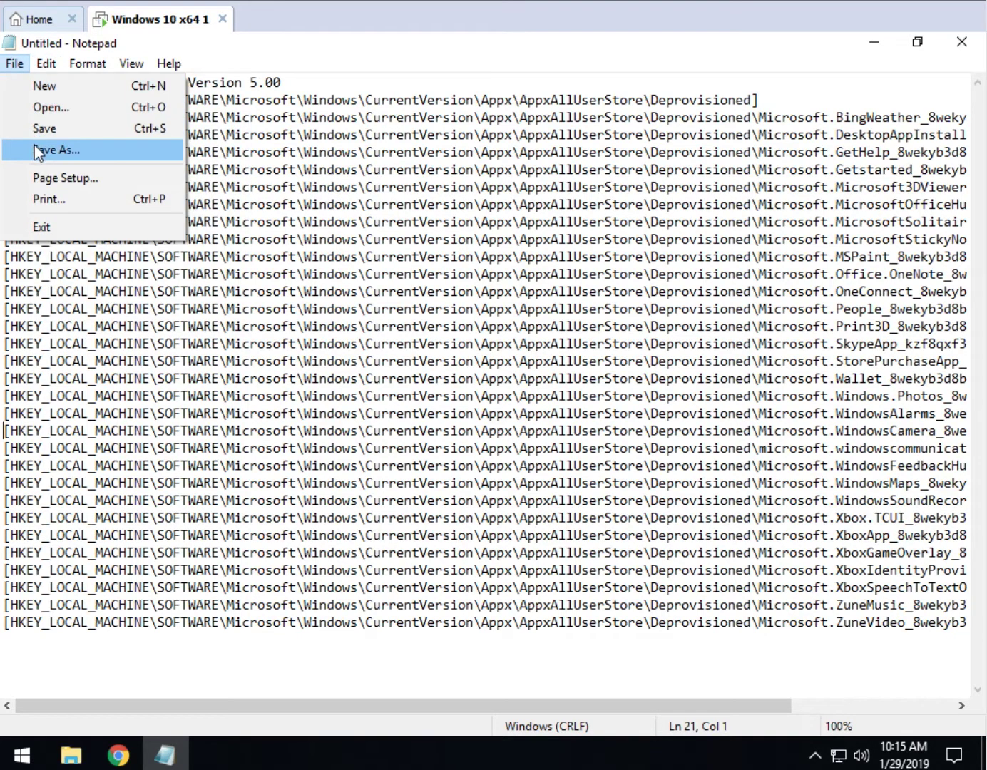
click(34, 149)
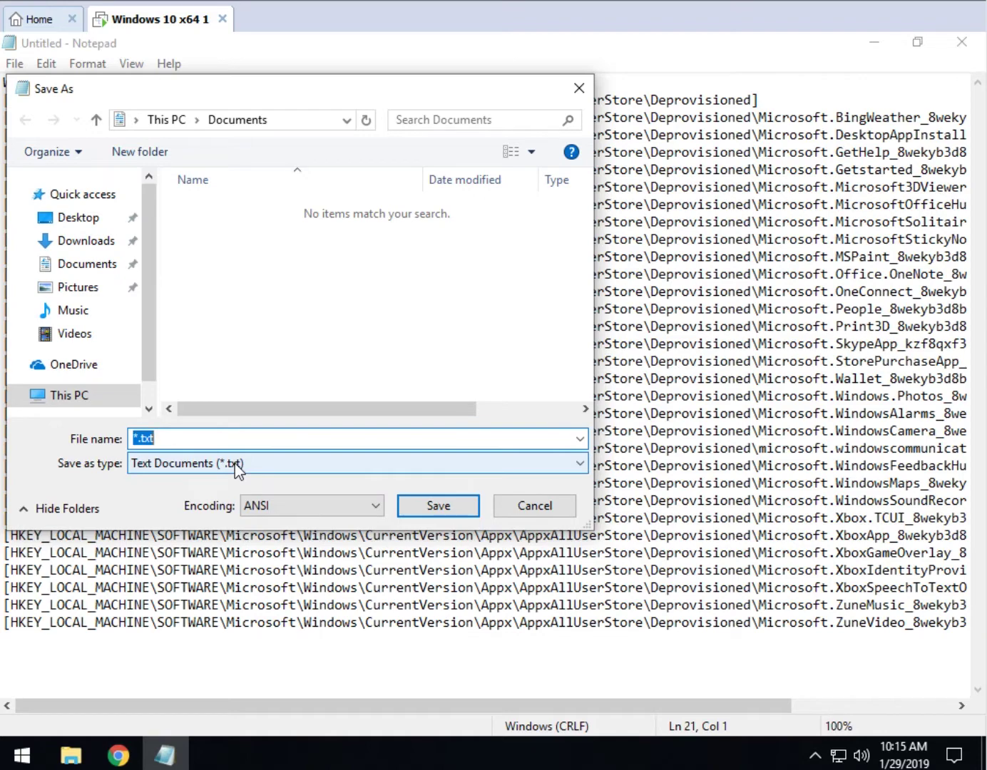
click(235, 464)
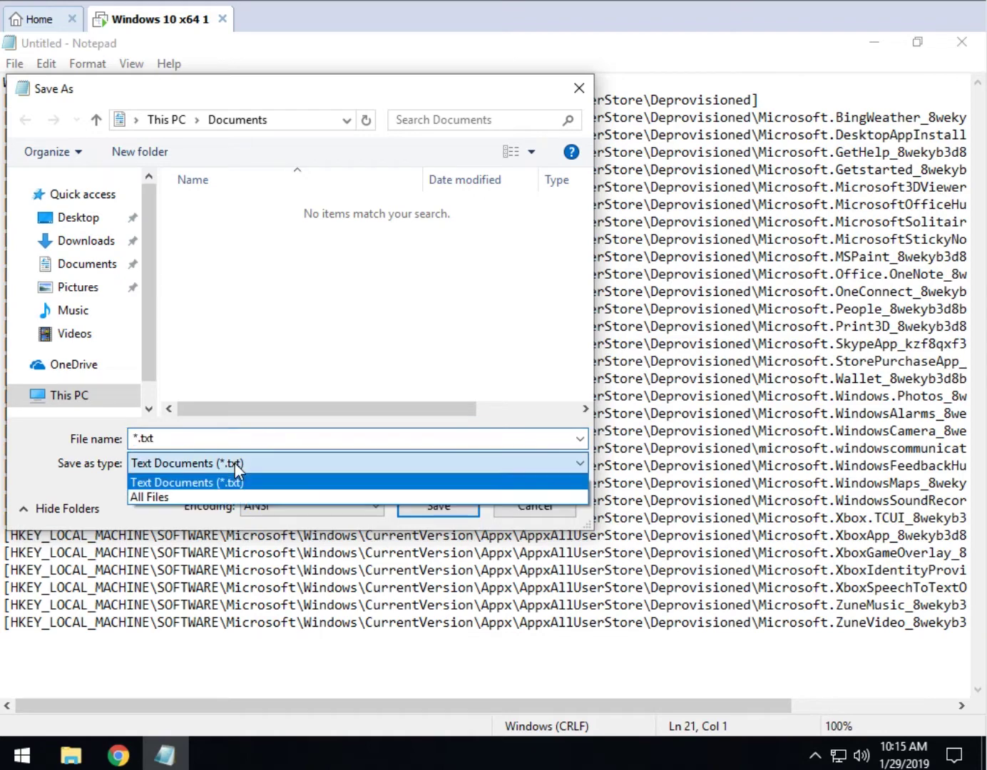
click(216, 498)
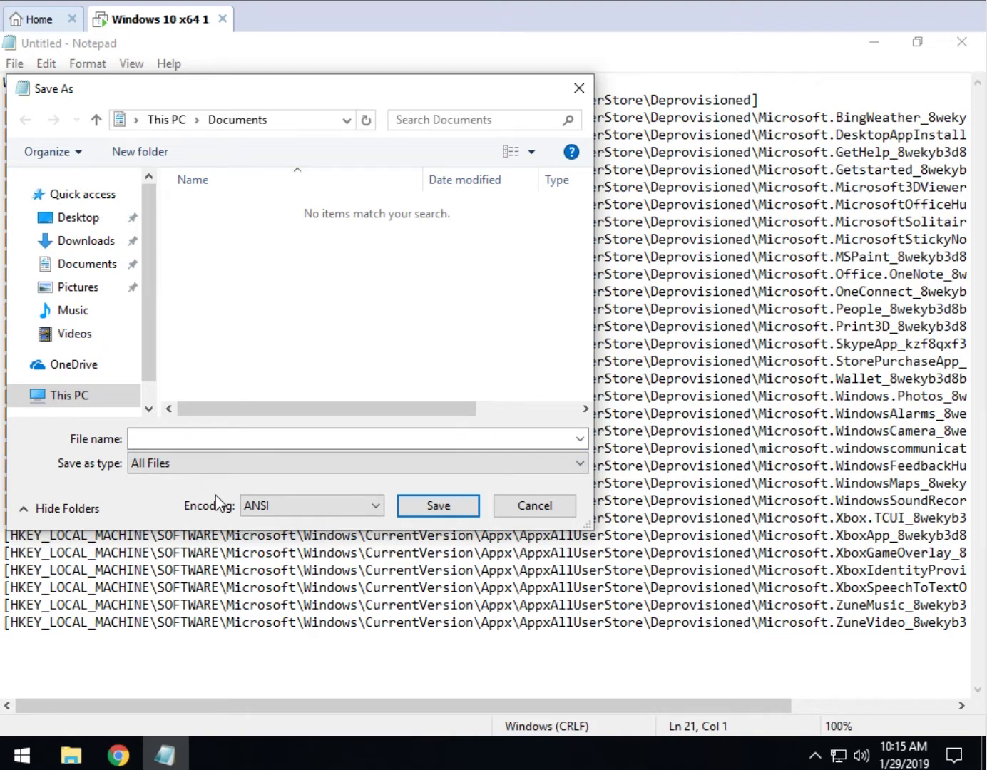
click(171, 442)
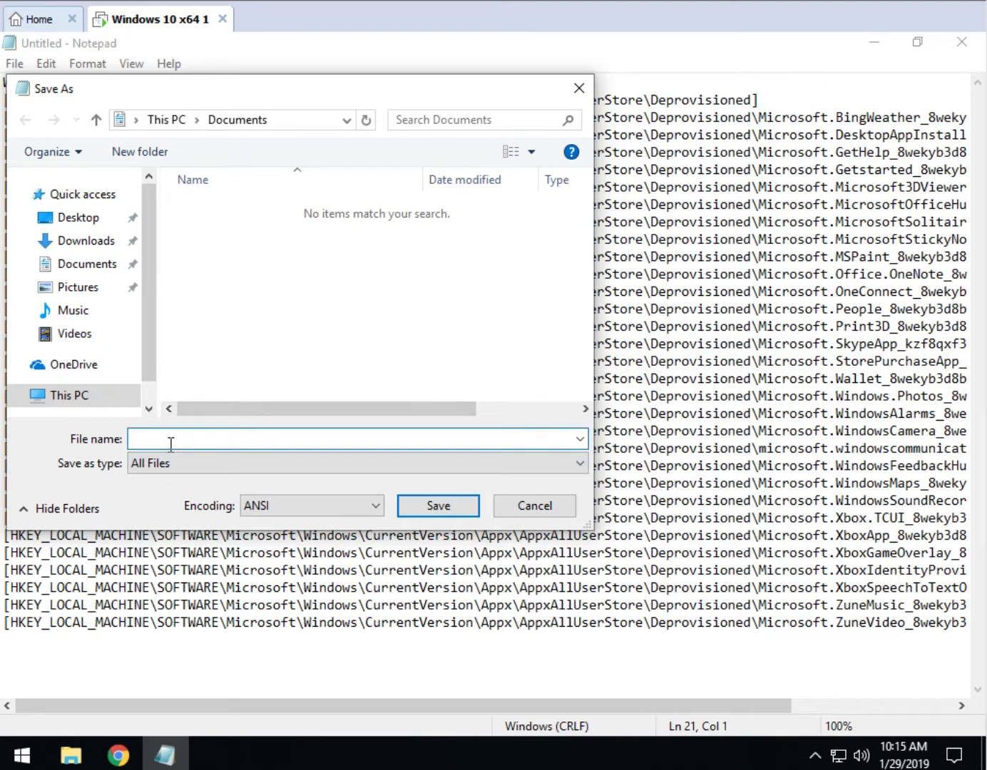
text(win10apps.reg)
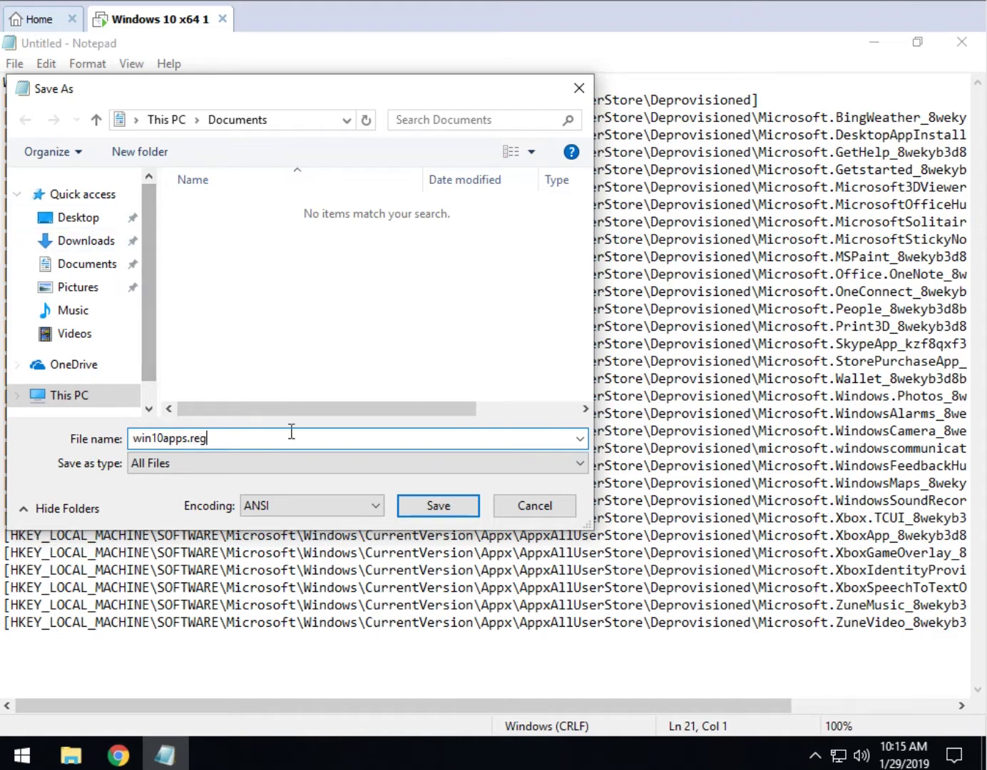
click(82, 222)
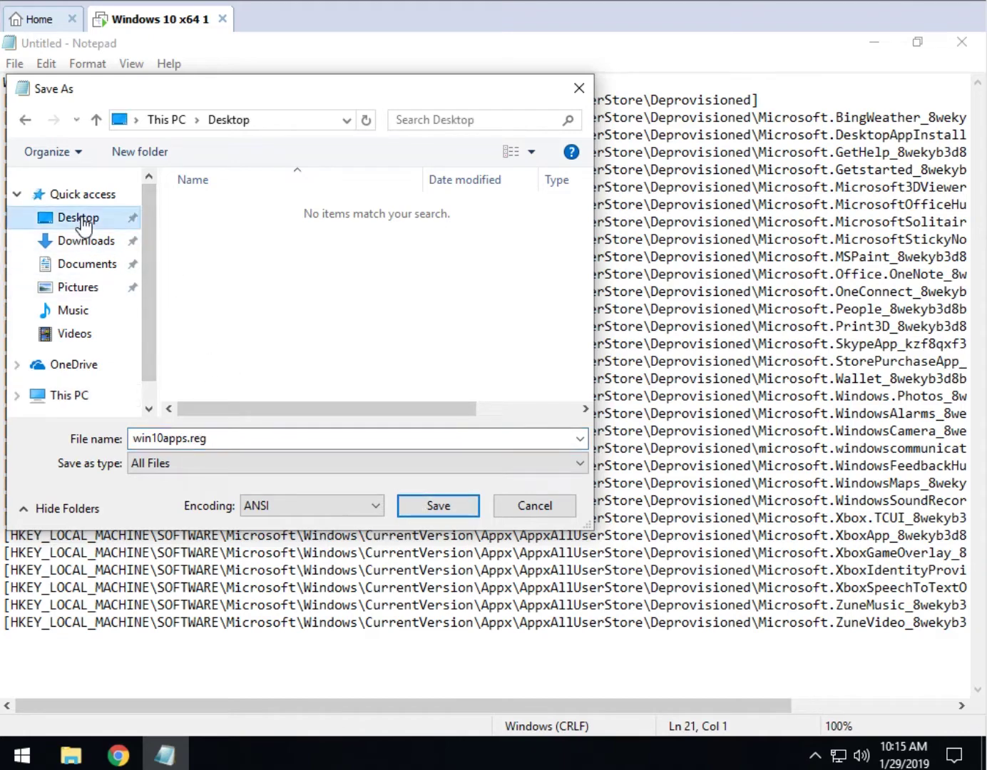
click(428, 508)
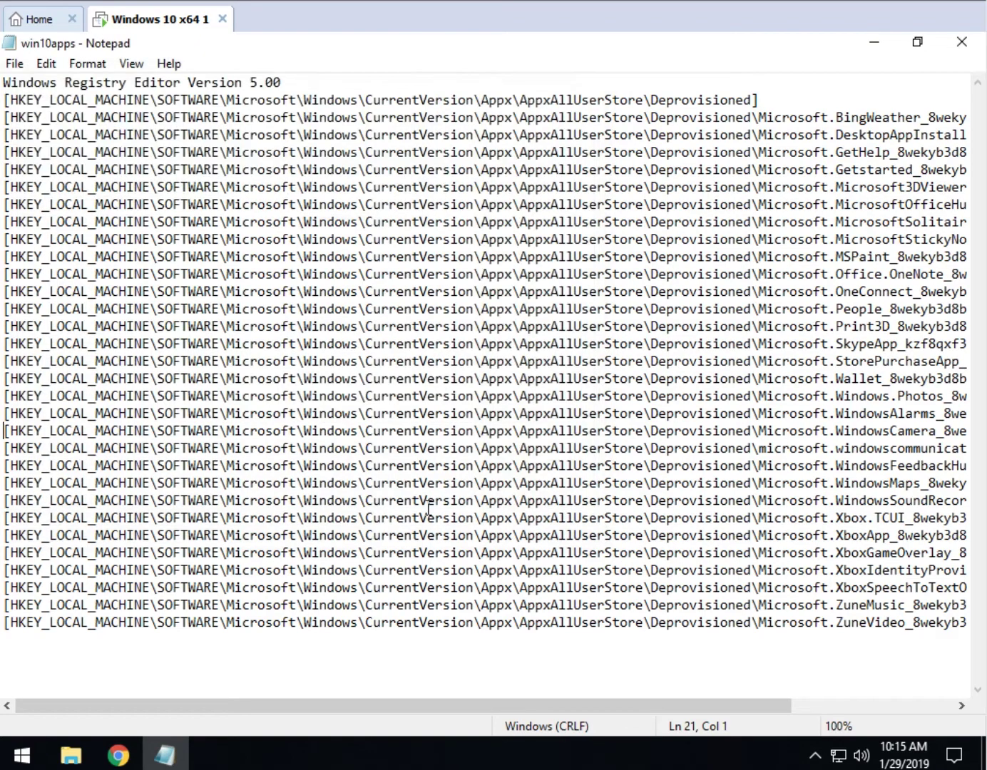
- Close Notepad and check the desktop win10apps file's Properties, then close them
click(961, 43)
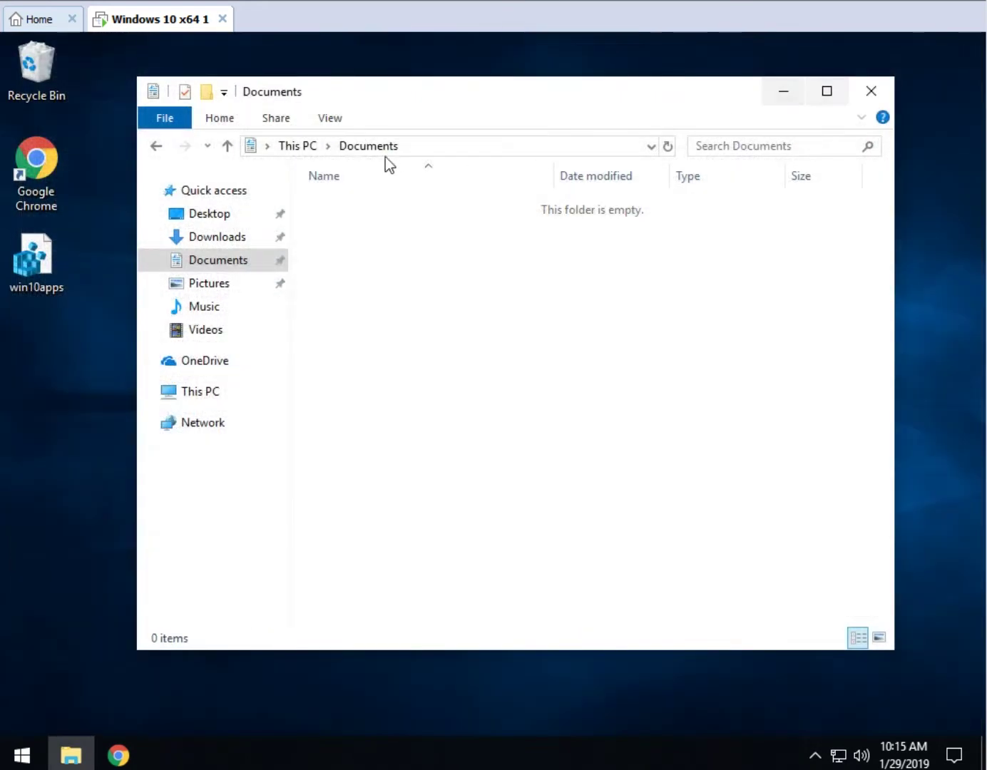
click(42, 263)
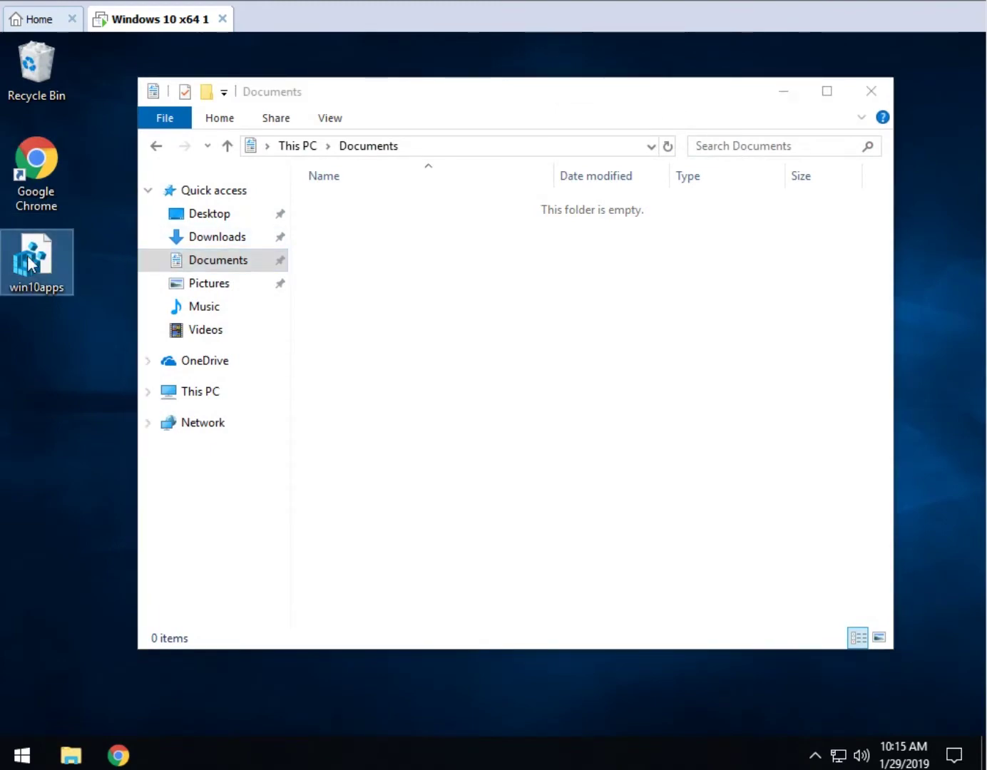
right_click(29, 257)
click(103, 606)
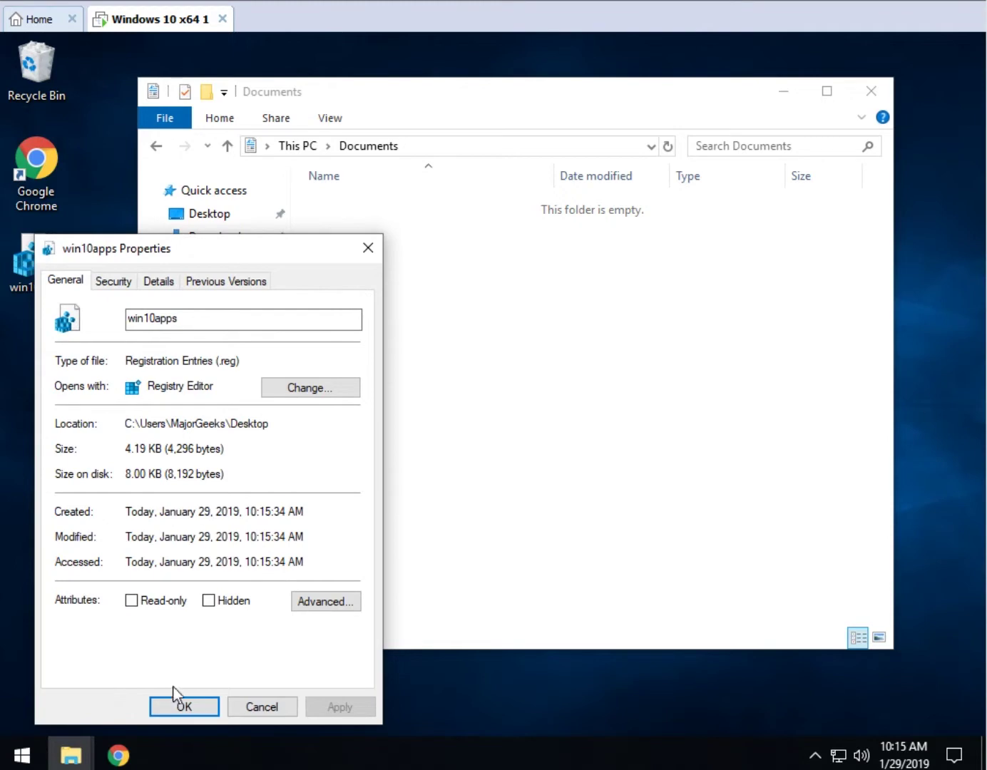
click(183, 707)
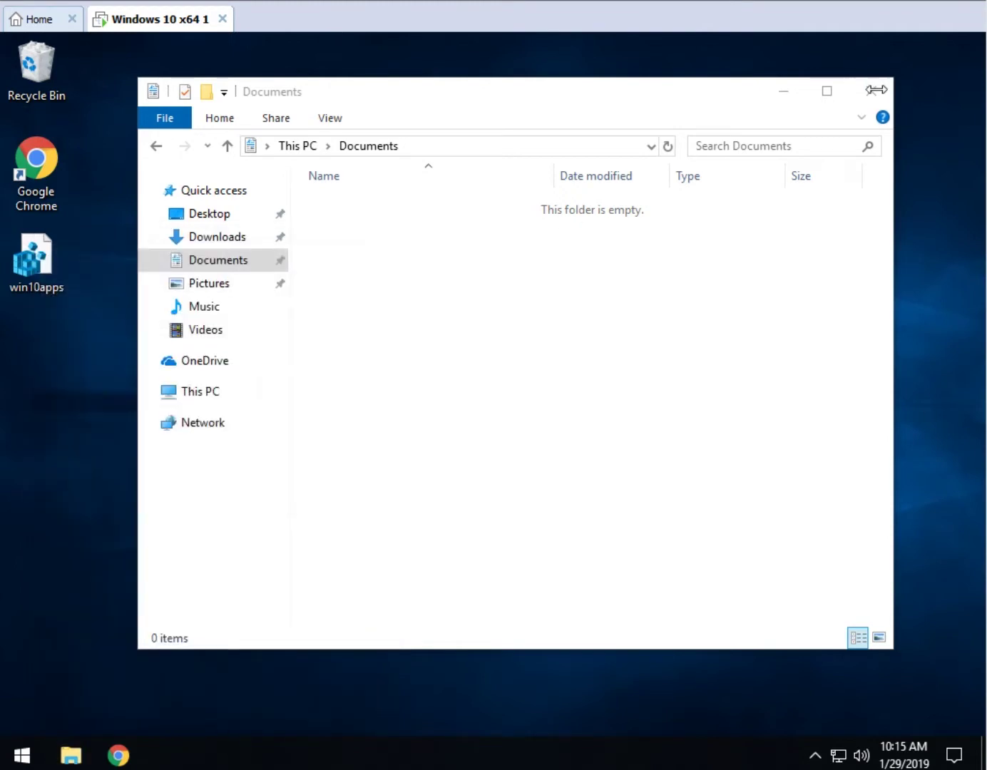
- Close the Documents folder window and select the win10apps icon on the desktop
click(875, 91)
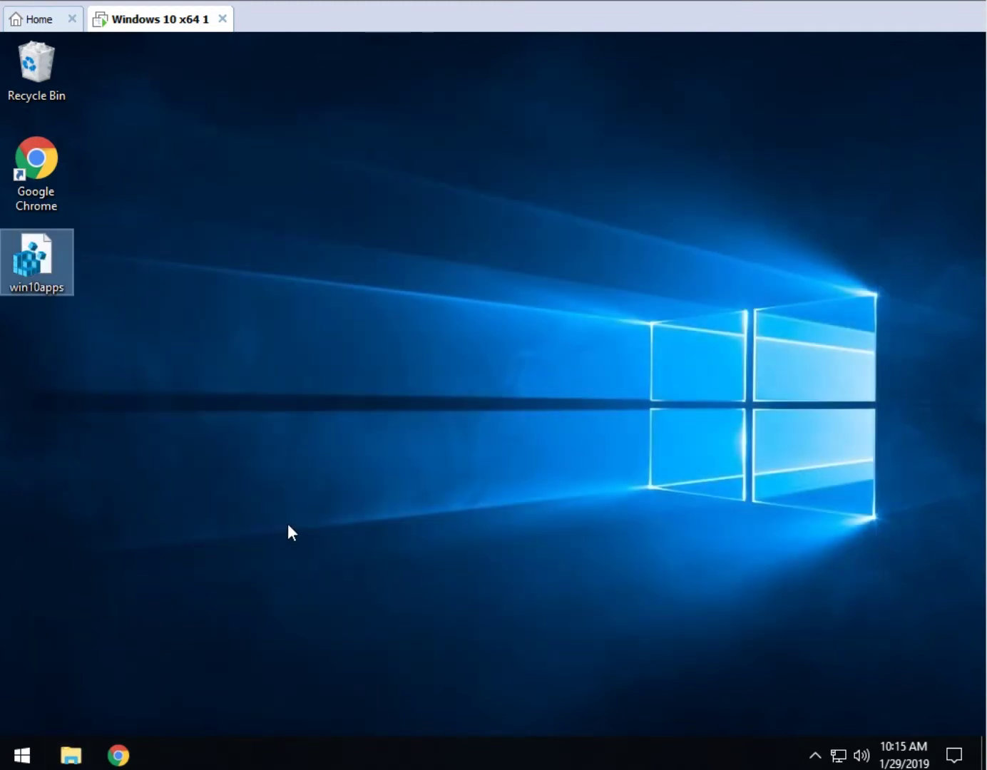
right_click(41, 258)
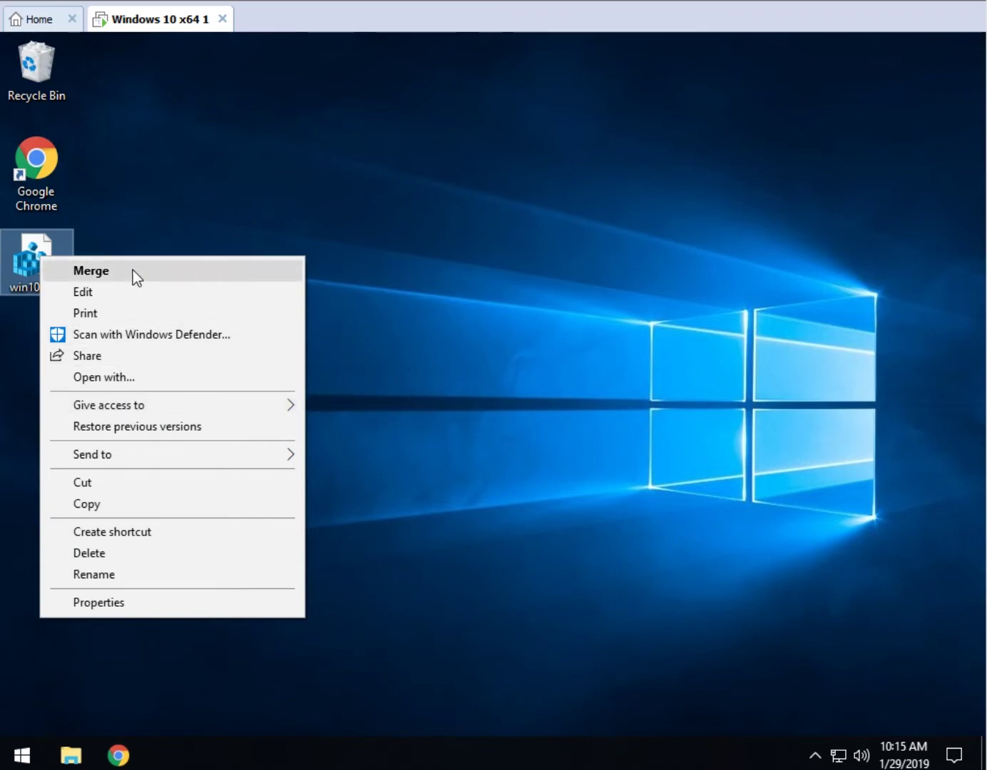
click(255, 184)
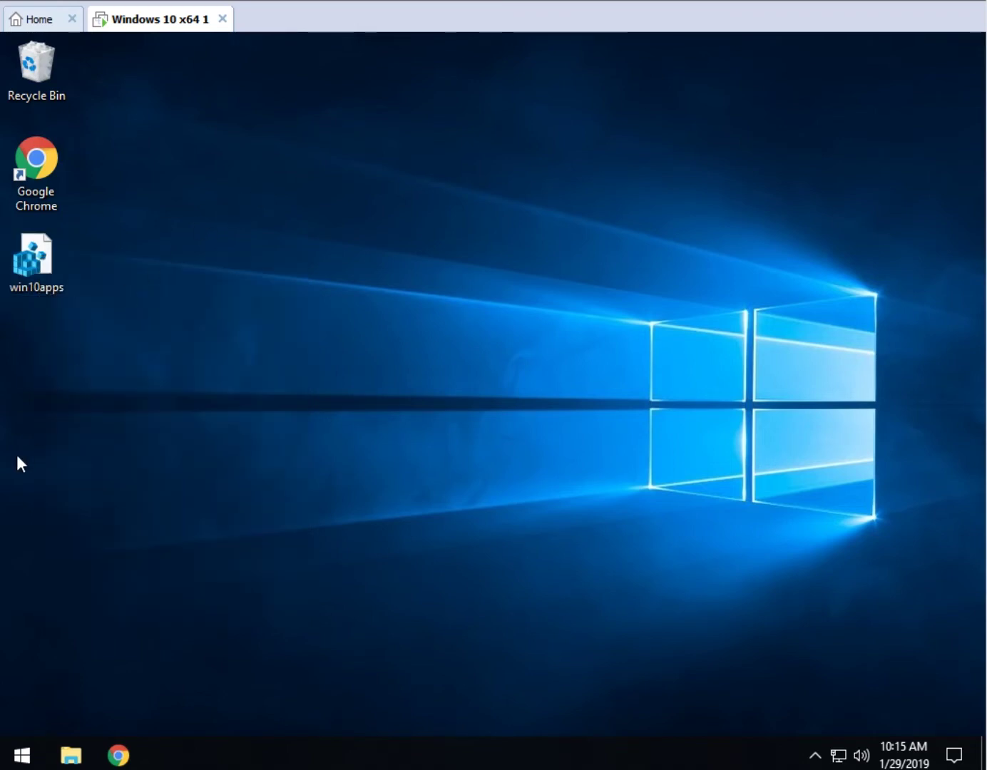
click(39, 273)
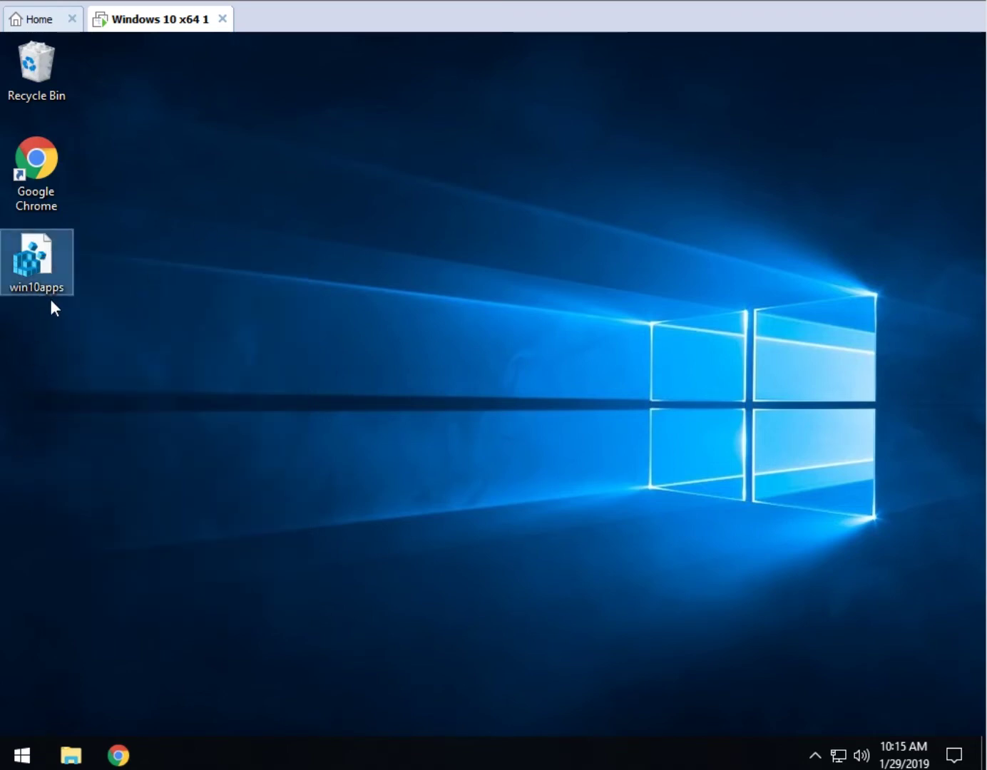
- Merge win10apps.reg, approving UAC and the warning, and acknowledge the success message
double_click(38, 263)
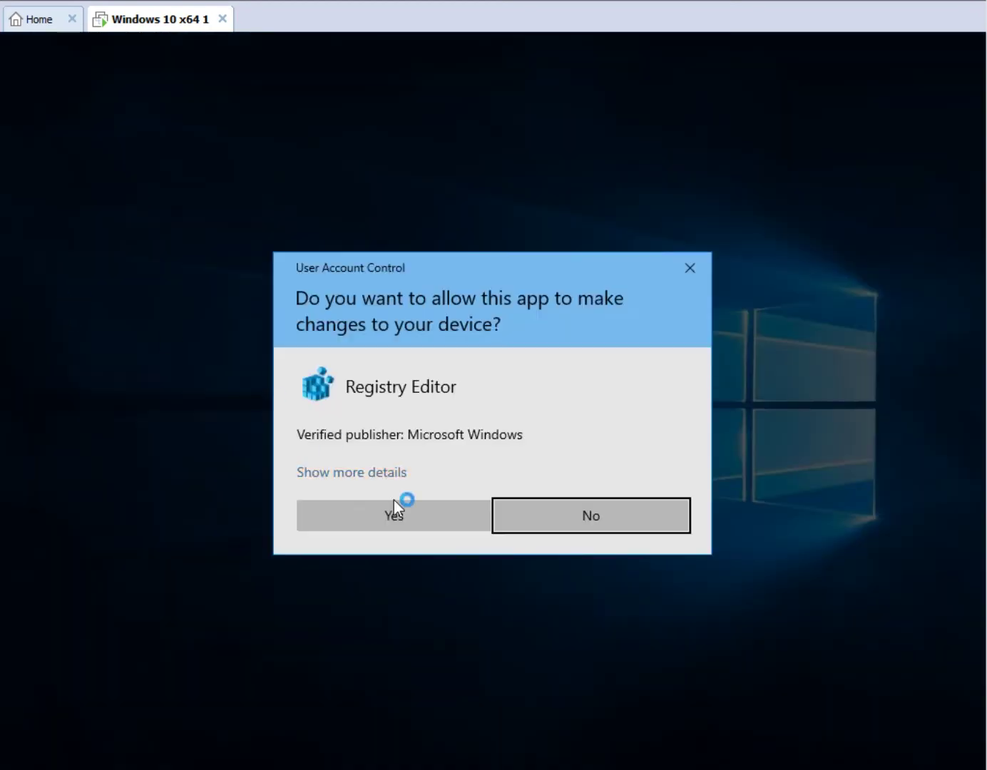
click(392, 513)
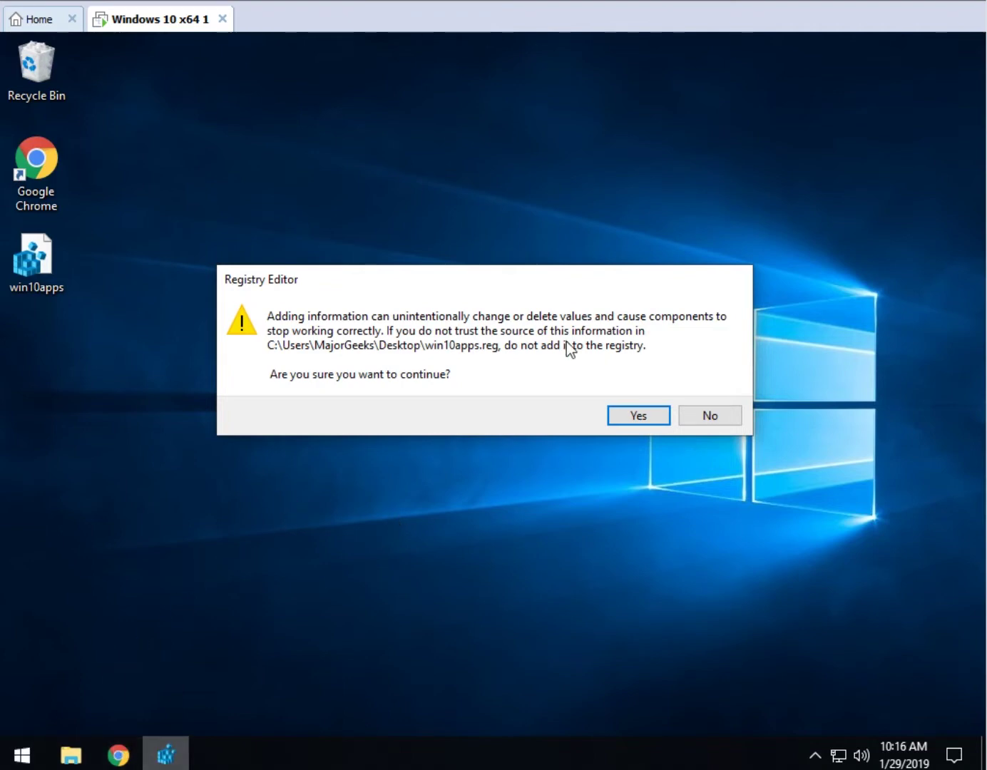
click(627, 416)
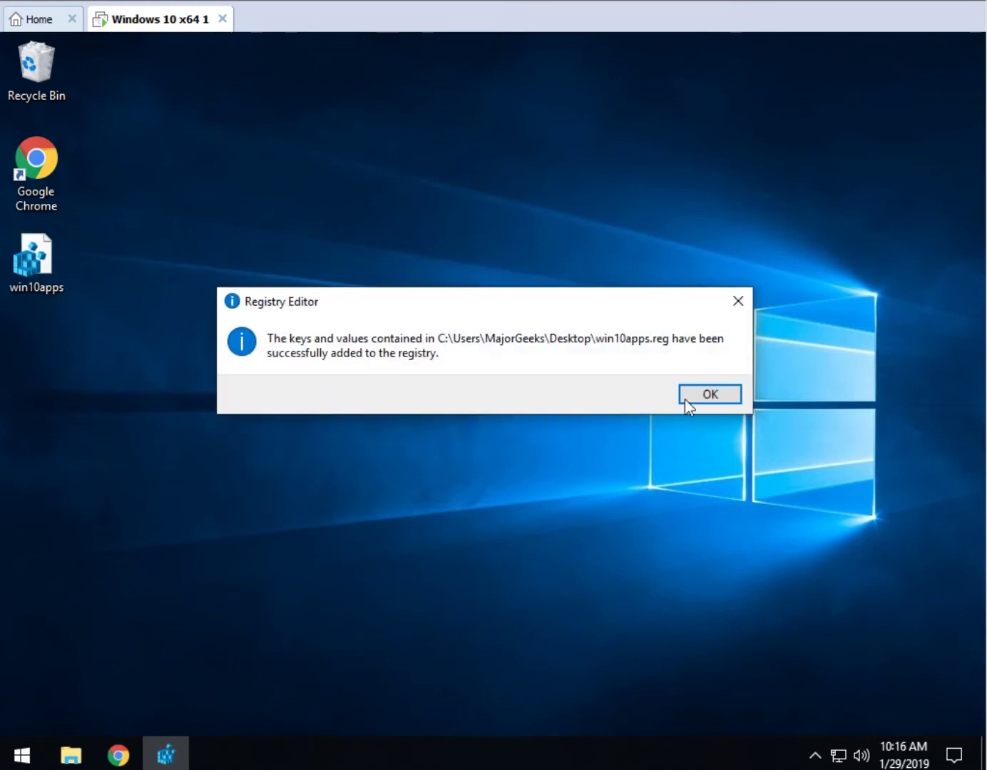
click(726, 399)
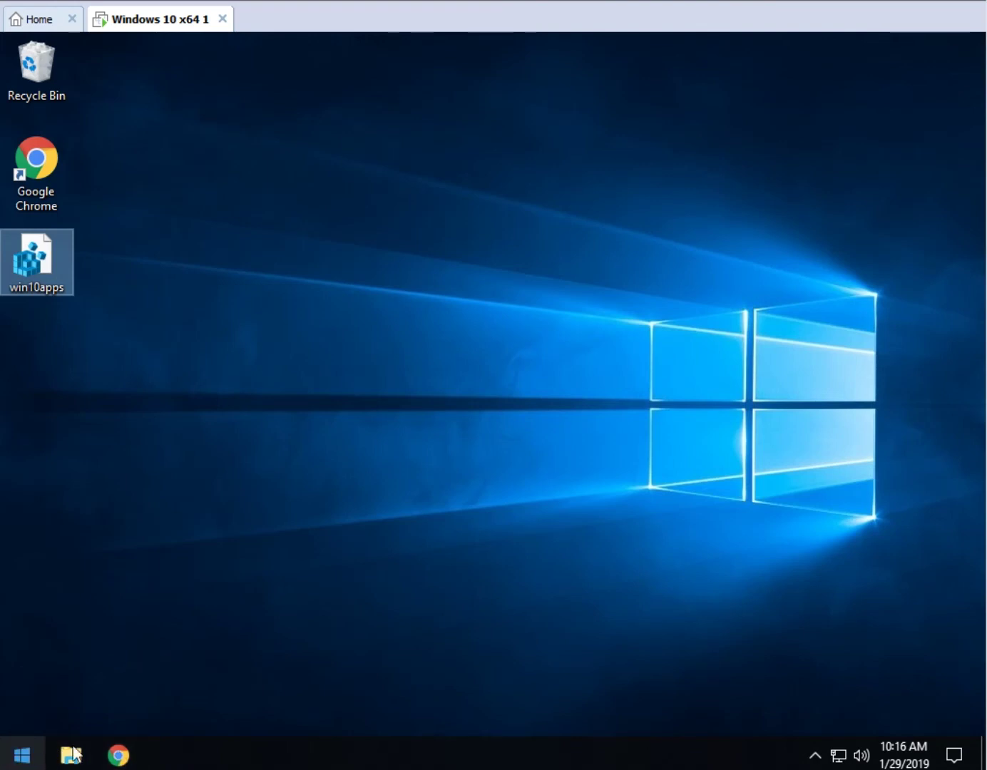
click(551, 411)
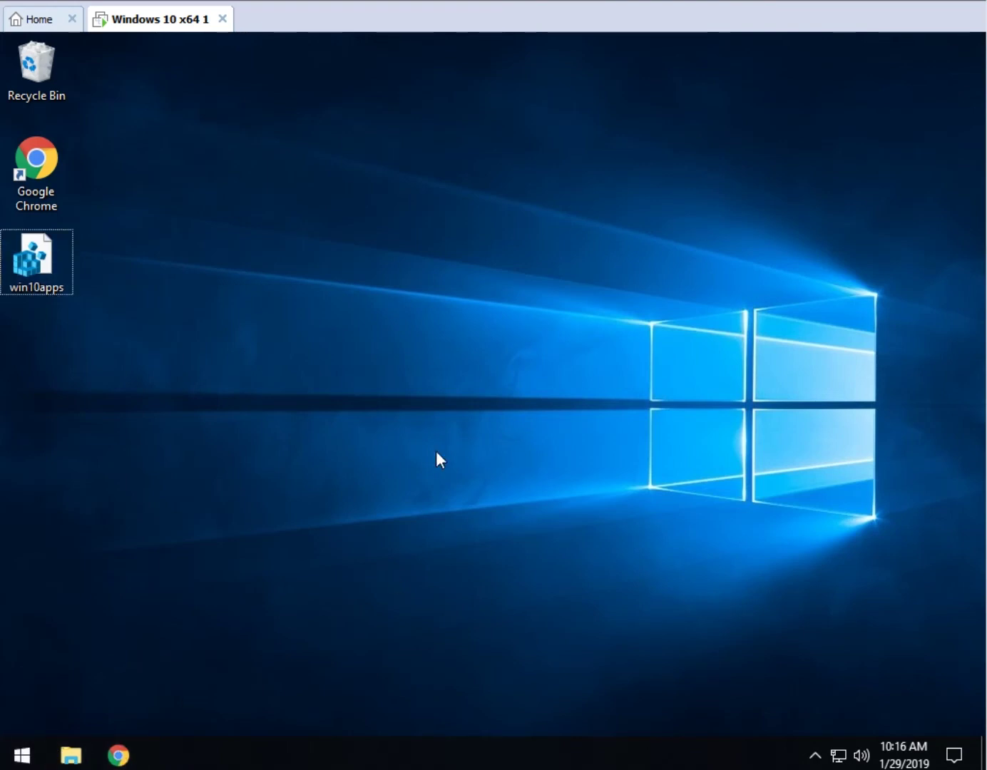
- Launch Registry Editor via Win+R 'regedit', allowing it through UAC
key(super+r)
text(regedi)
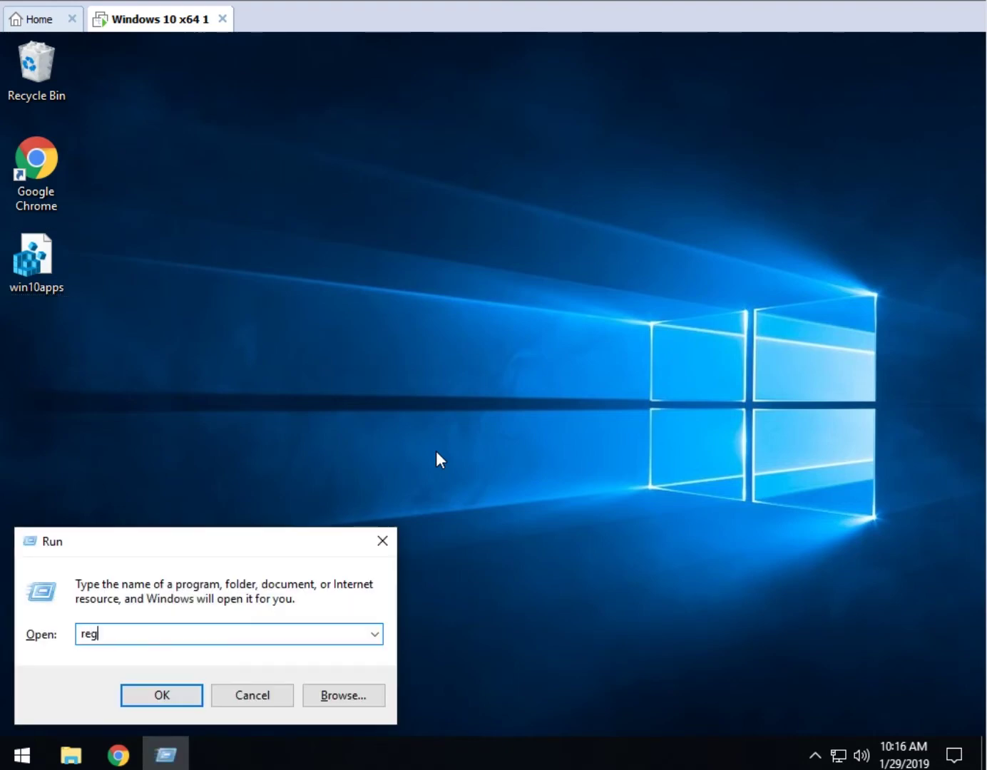
key(Return)
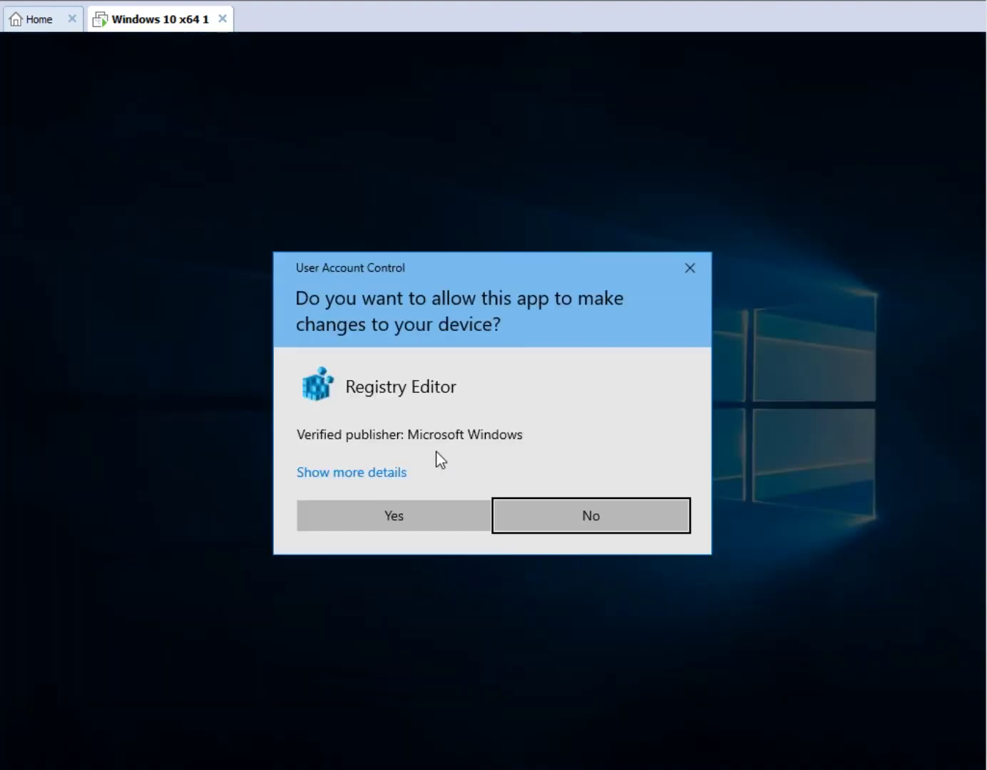
click(372, 522)
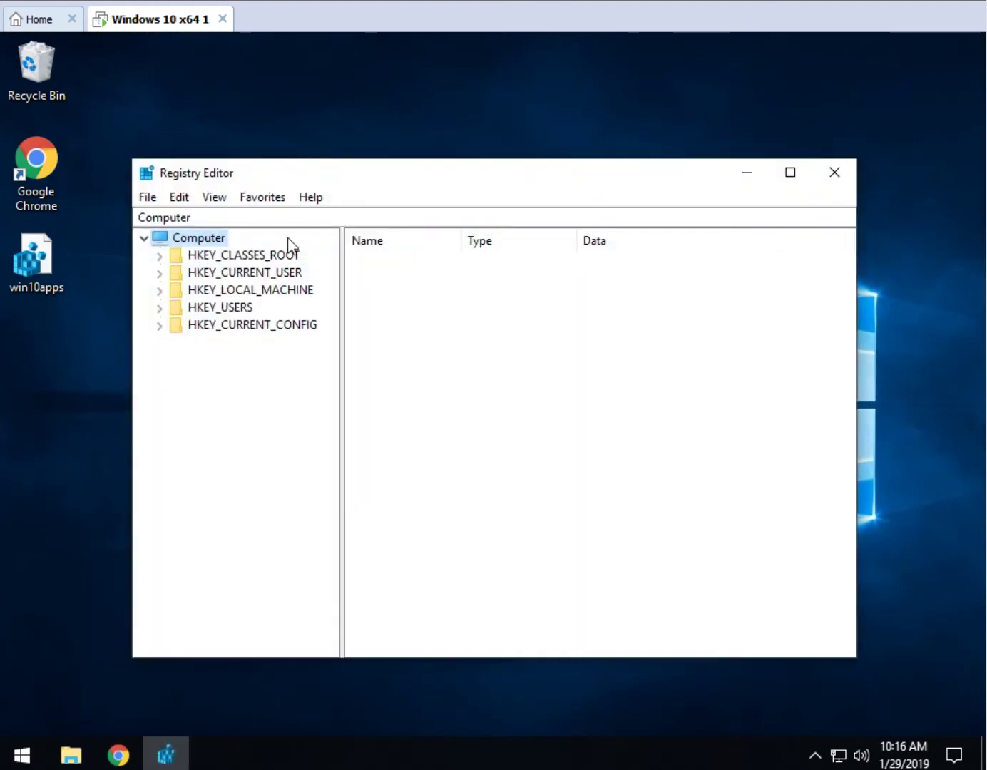
- Export the entire registry to the Desktop as 'pre win10 script'
click(147, 202)
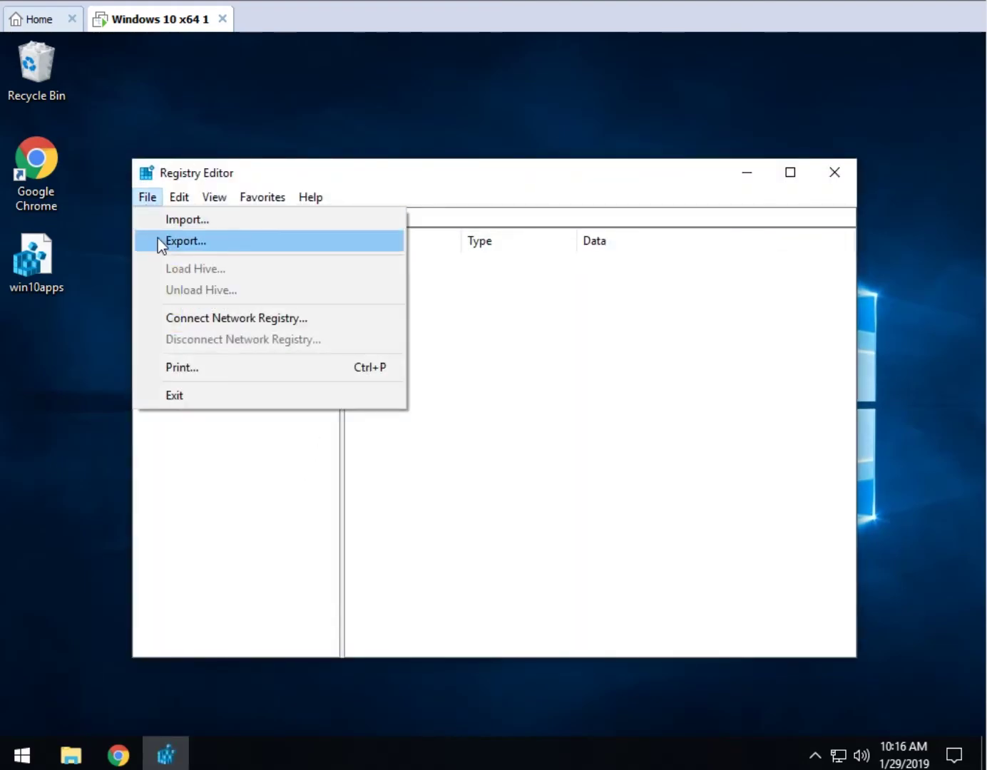
click(158, 239)
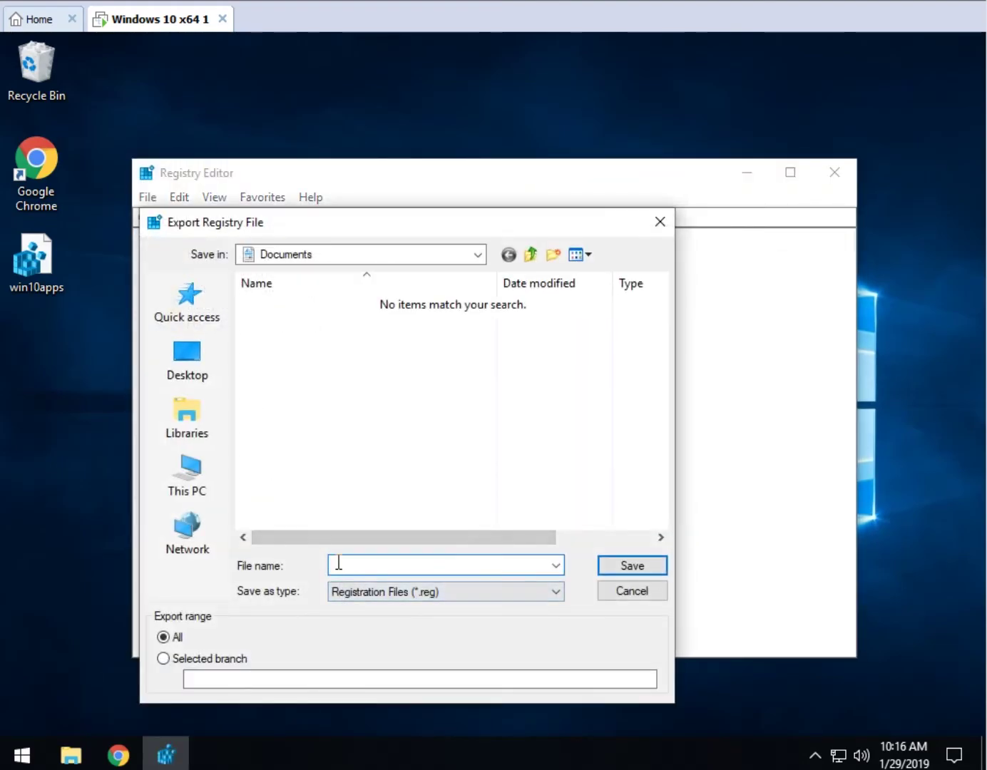
text(pre win10 script)
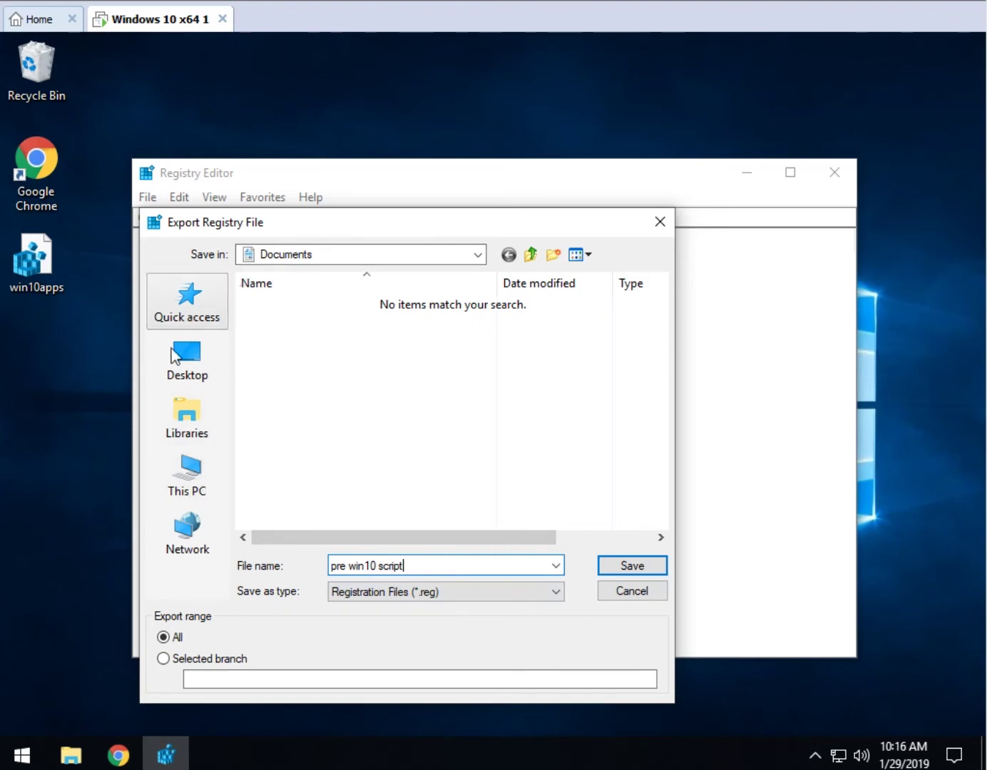
click(184, 367)
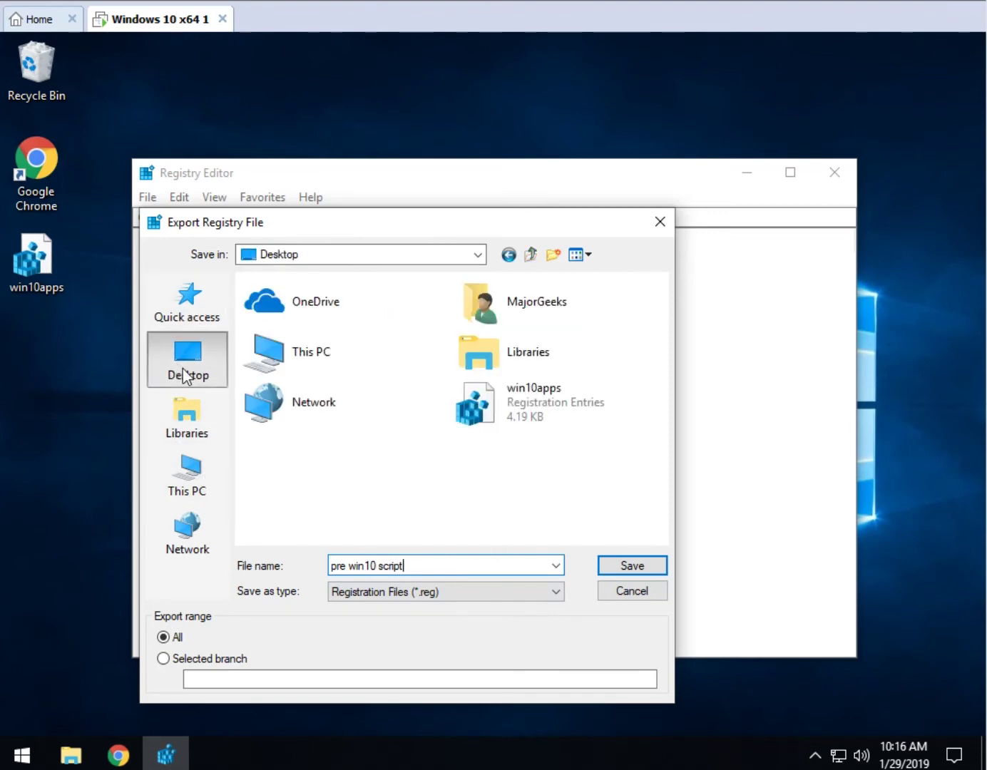
click(651, 567)
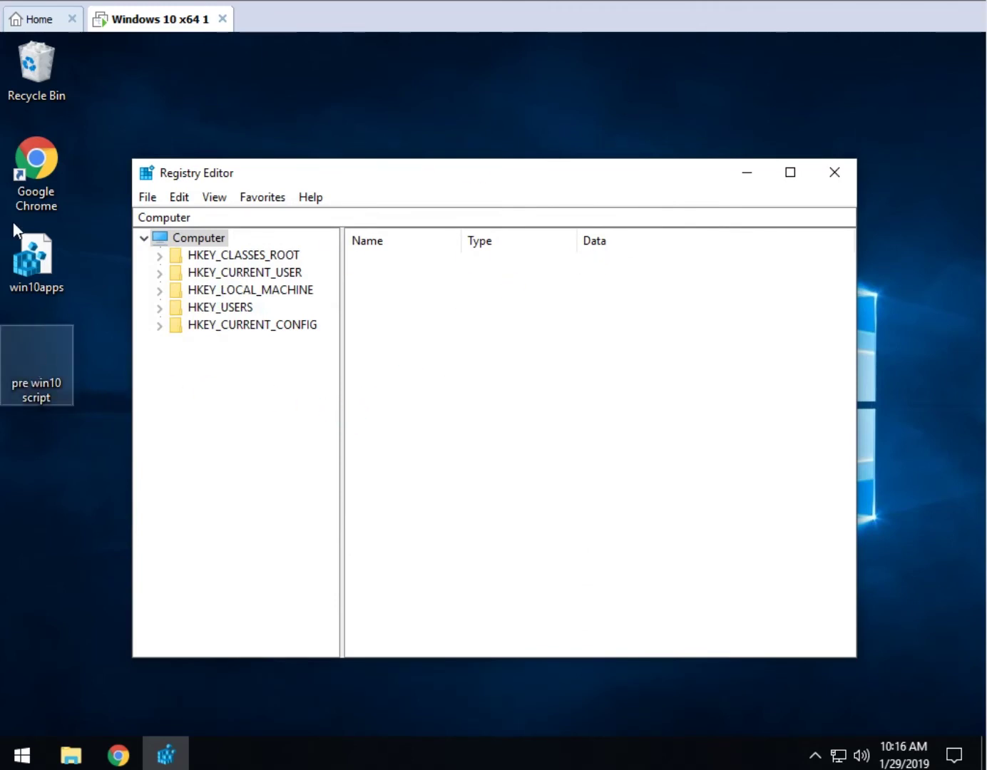
click(37, 248)
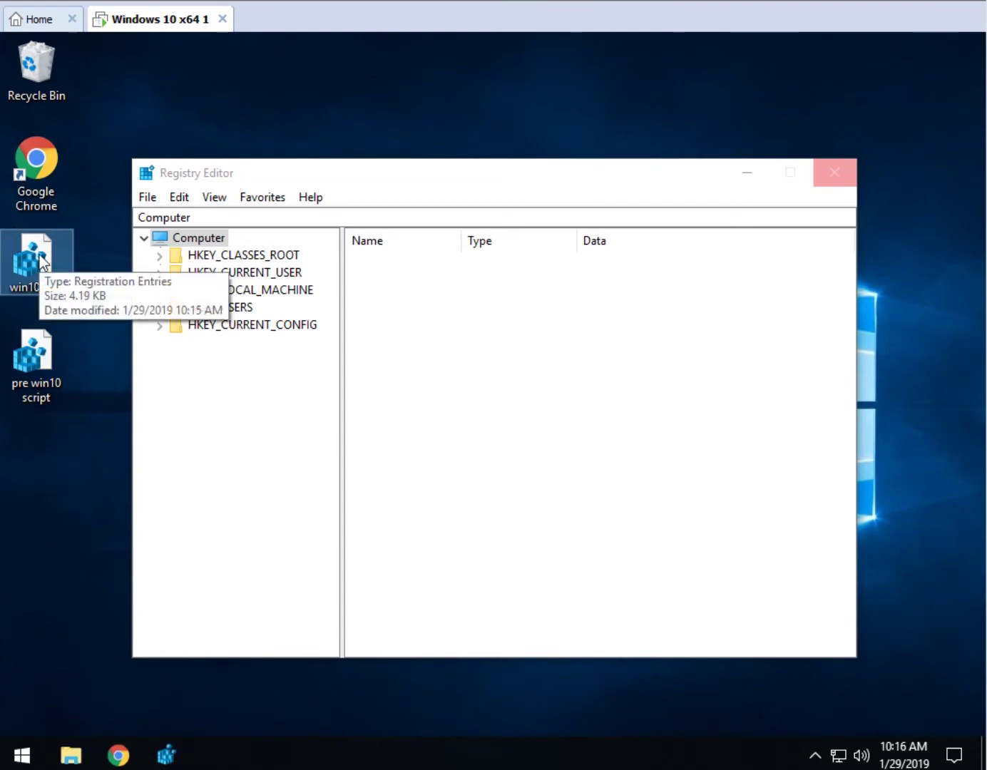
click(23, 354)
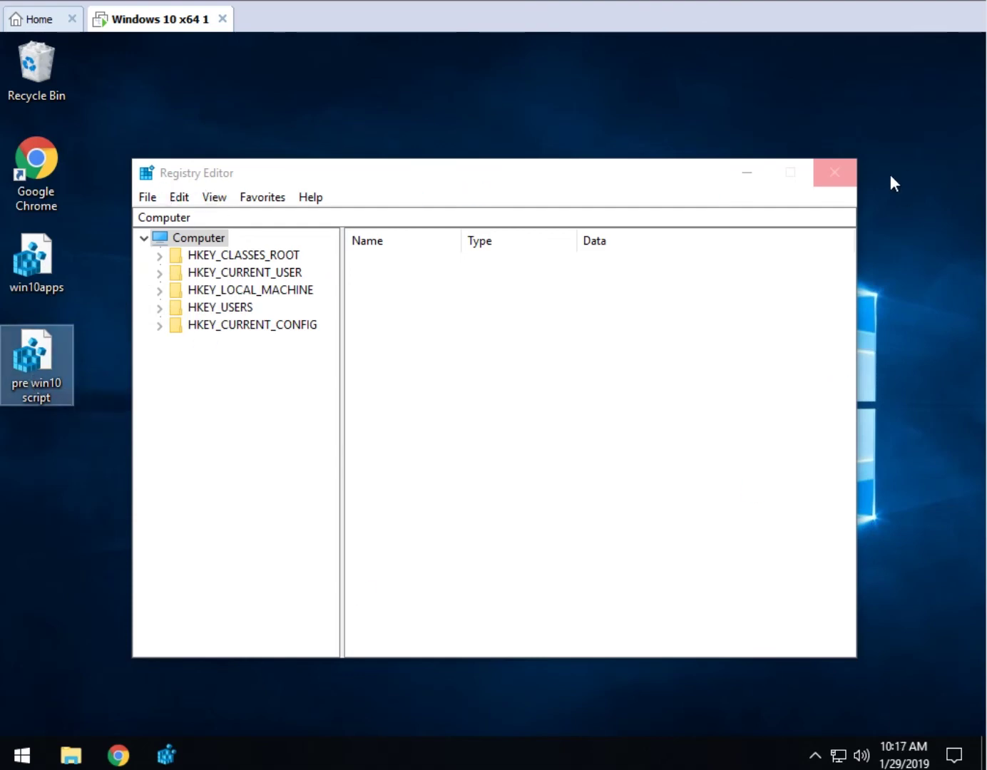
drag(543, 182, 569, 146)
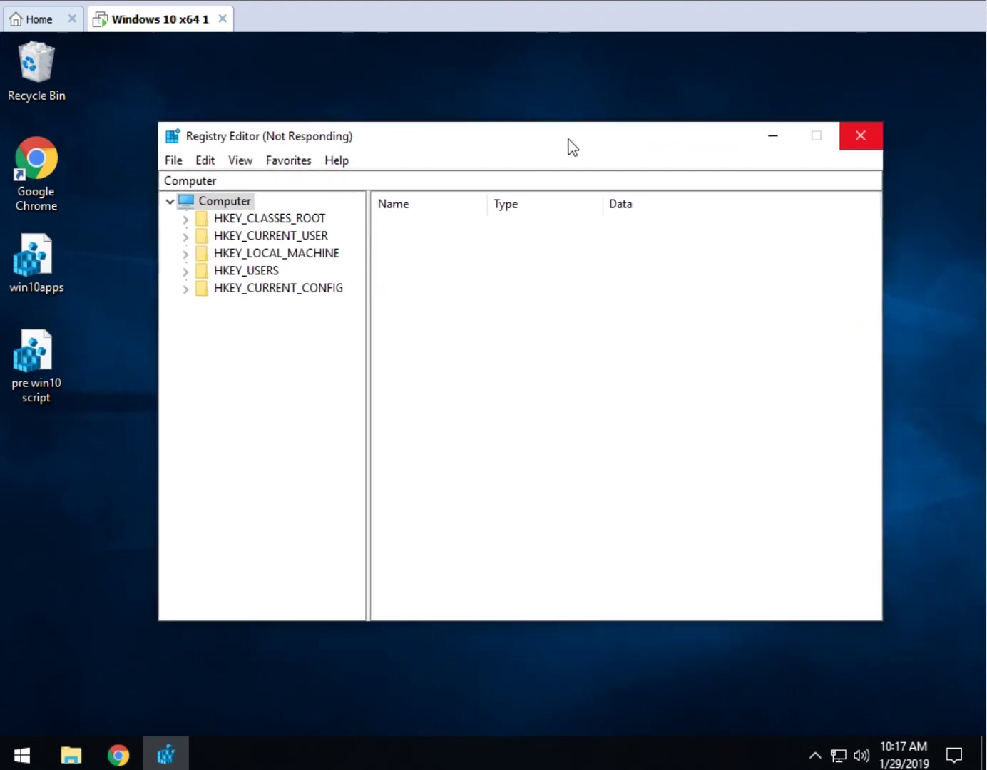